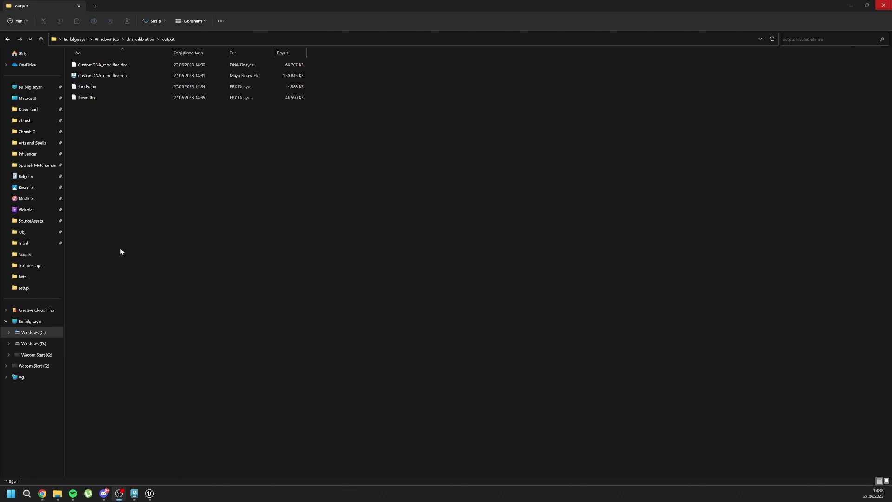
{"action": "left_click_drag", "start_coordinate": [122, 156], "coordinate": [66, 60]}
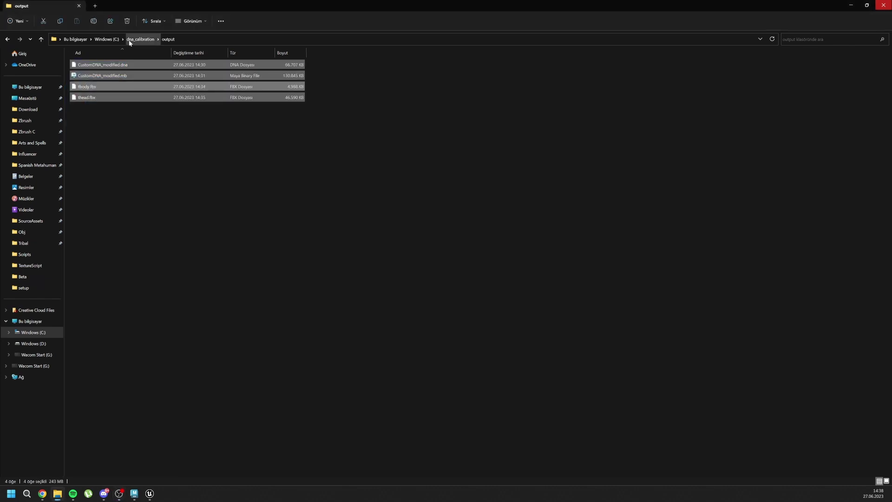
{"action": "left_click_drag", "start_coordinate": [207, 172], "coordinate": [65, 54]}
{"action": "left_click", "coordinate": [284, 163]}
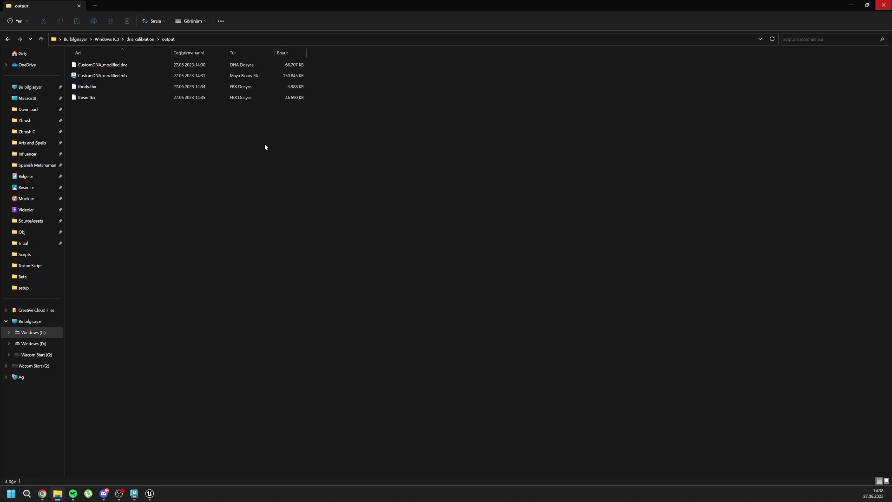
{"action": "left_click_drag", "start_coordinate": [163, 155], "coordinate": [72, 60]}
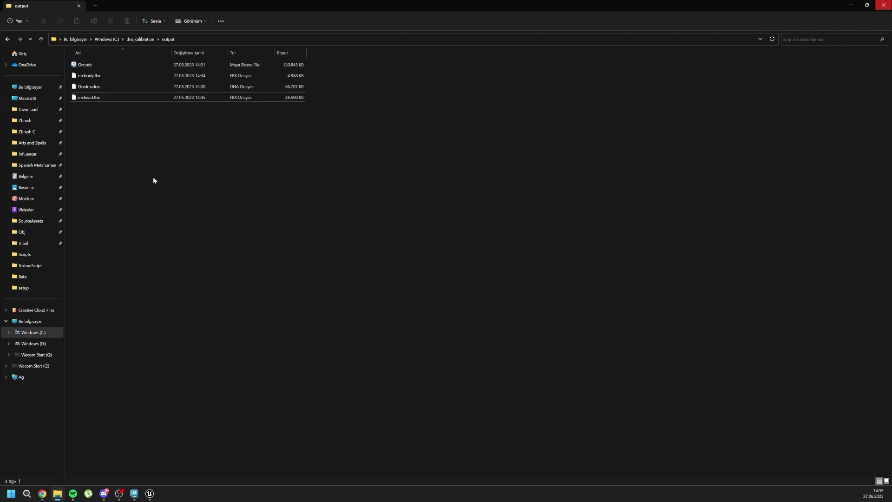
{"action": "left_click_drag", "start_coordinate": [159, 188], "coordinate": [69, 63]}
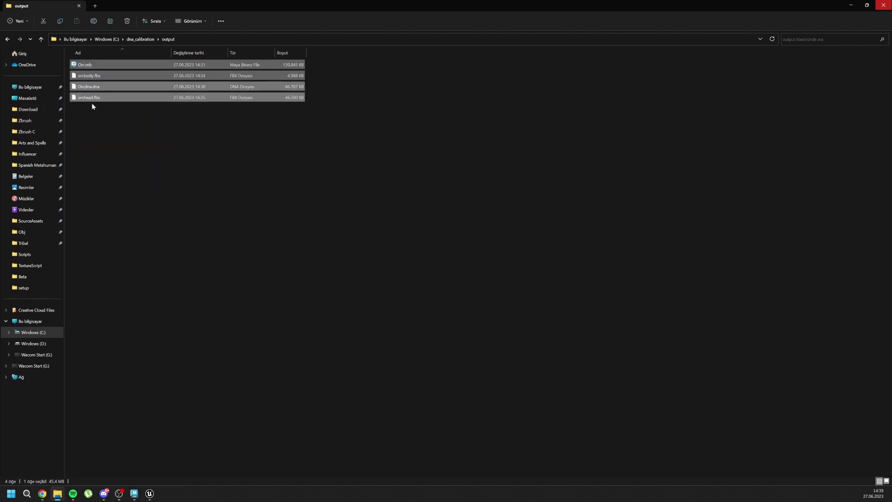
{"action": "left_click", "coordinate": [91, 105]}
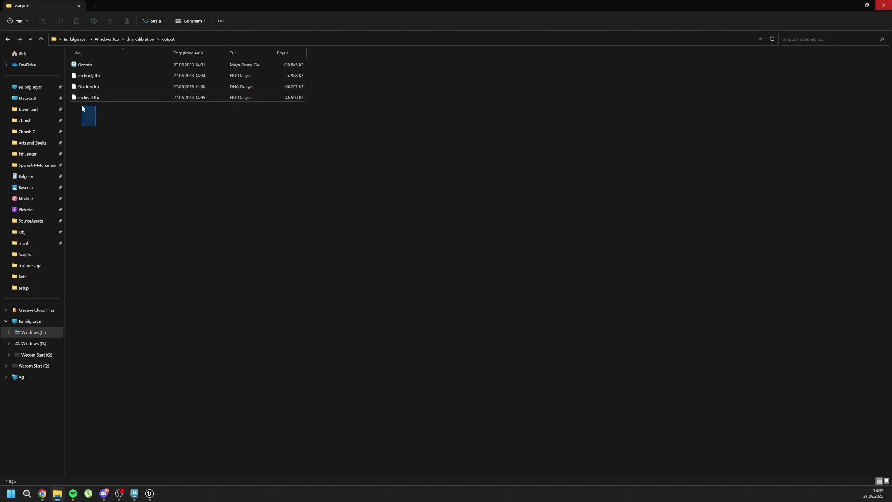
Bring orchead.fbx into the LinaMeshes folder, choosing Face_Archetype_Skeleton as skeleton and the Face_Archetype physics asset in the import options.
{"action": "left_click_drag", "start_coordinate": [82, 105], "coordinate": [167, 306]}
{"action": "key", "text": "alt+Tab"}
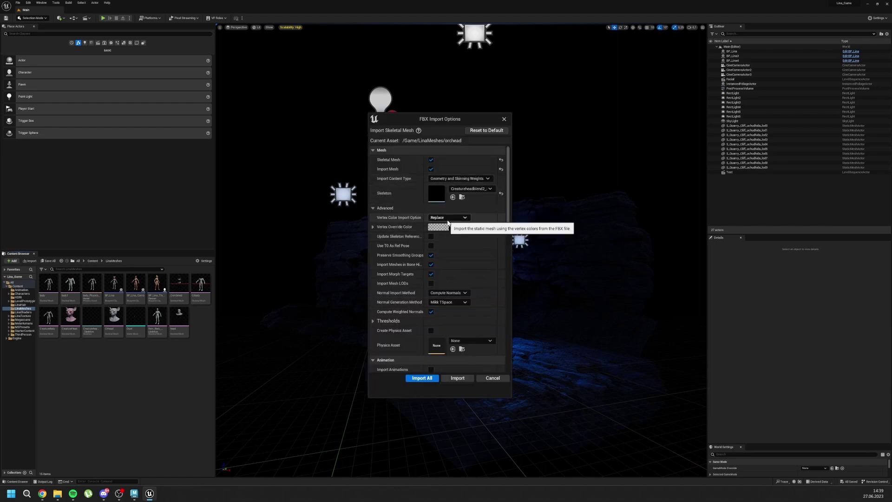
{"action": "left_click", "coordinate": [470, 189]}
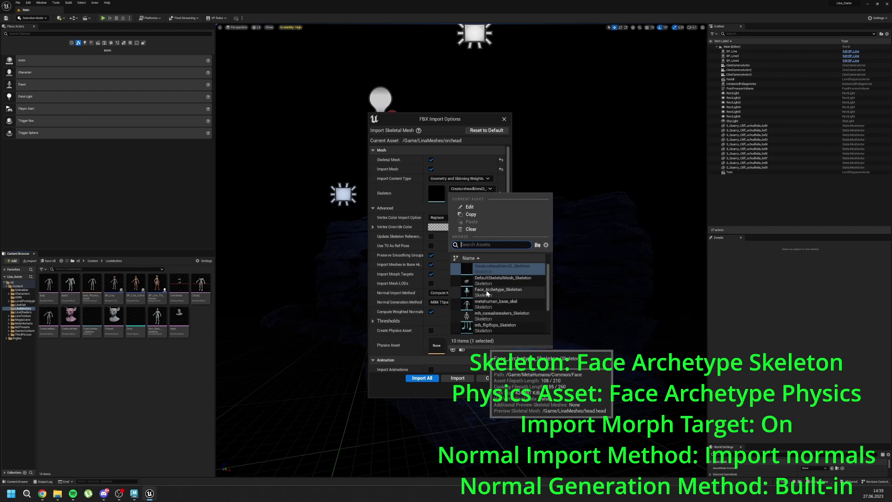
{"action": "left_click", "coordinate": [493, 272]}
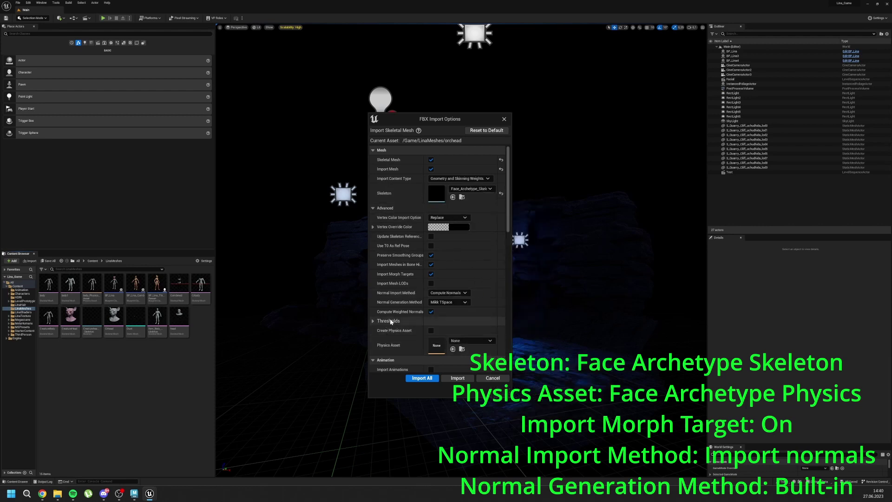
{"action": "left_click", "coordinate": [465, 342]}
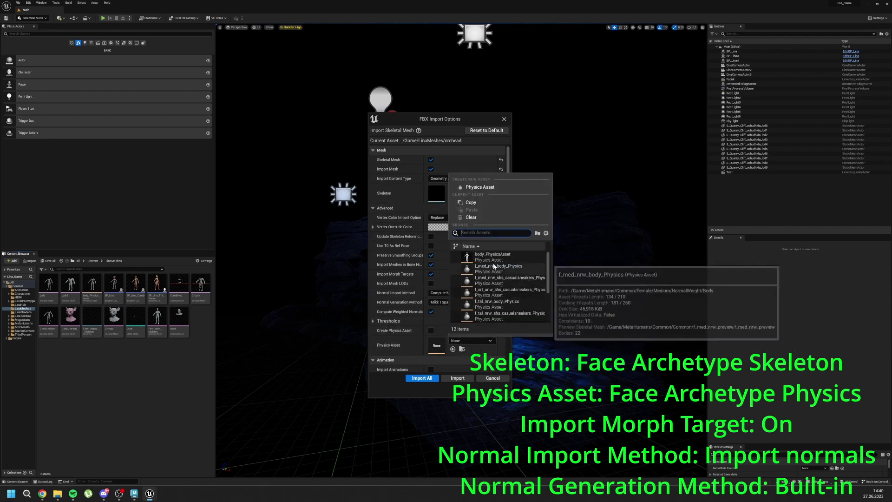
{"action": "scroll", "coordinate": [490, 309], "scroll_direction": "down", "scroll_amount": 2}
{"action": "left_click", "coordinate": [491, 308]}
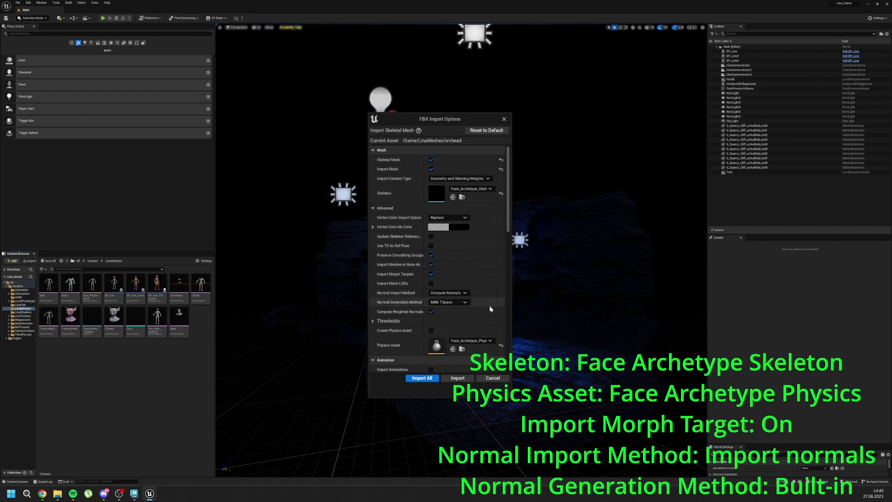
Import the head with morph targets on, normal import method Import Normals and normal generation method Built In.
{"action": "left_click", "coordinate": [431, 274]}
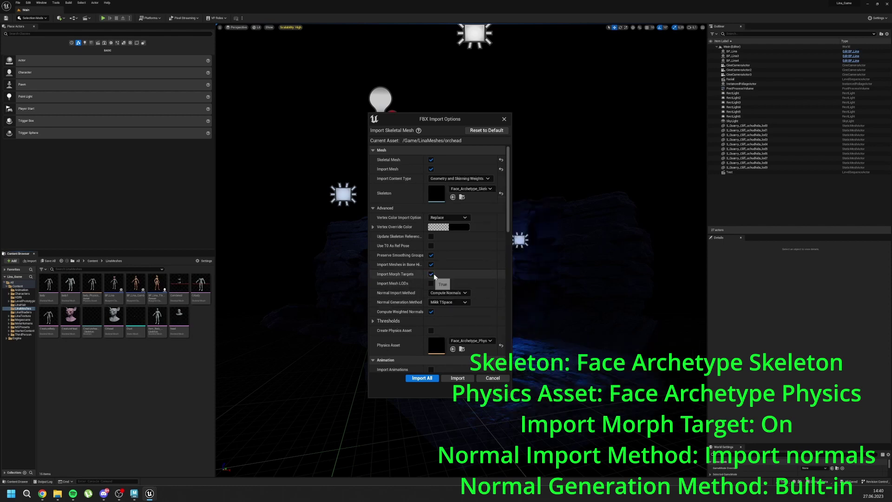
{"action": "left_click", "coordinate": [455, 294]}
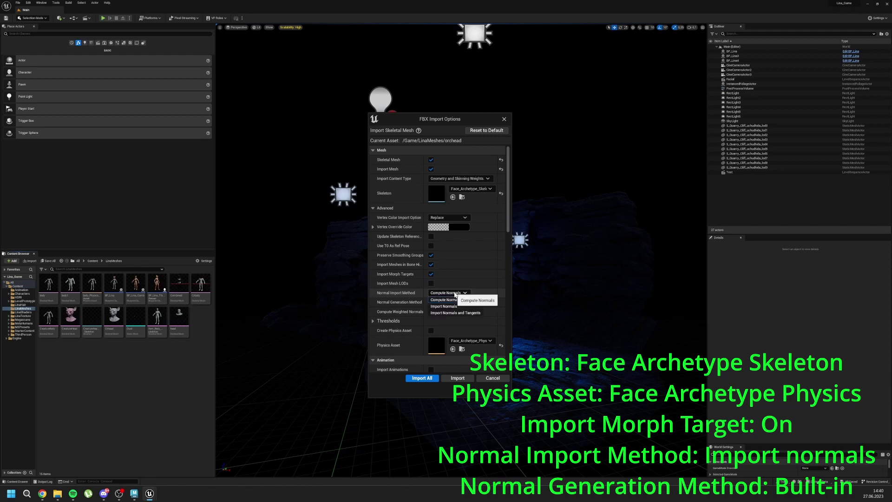
{"action": "left_click", "coordinate": [453, 307]}
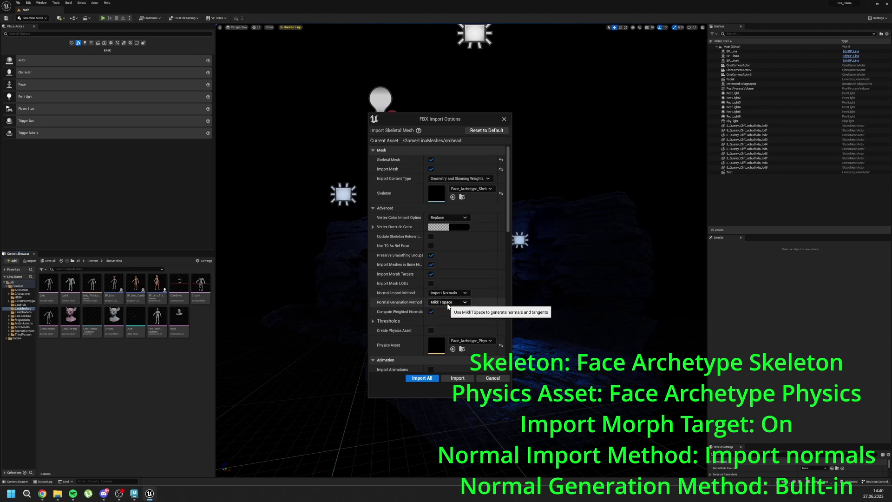
{"action": "left_click", "coordinate": [438, 304]}
{"action": "left_click", "coordinate": [442, 309]}
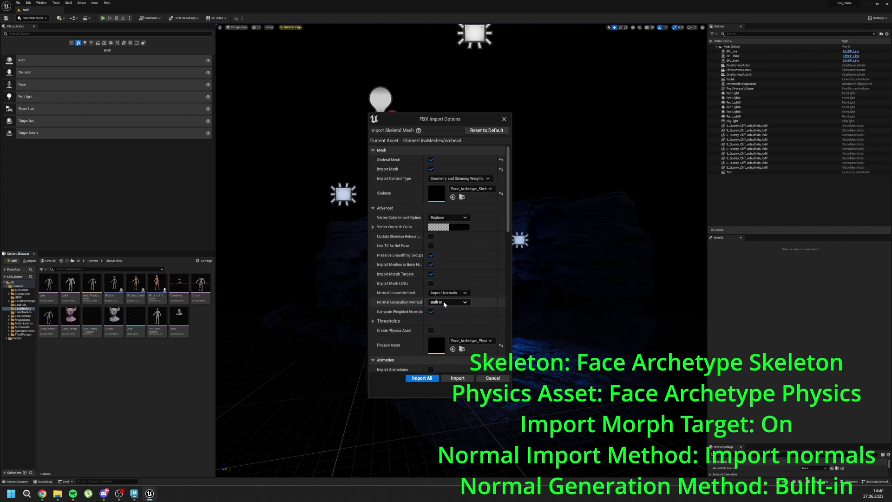
{"action": "left_click_drag", "start_coordinate": [507, 229], "coordinate": [508, 235]}
{"action": "scroll", "coordinate": [508, 237], "scroll_direction": "down", "scroll_amount": 10}
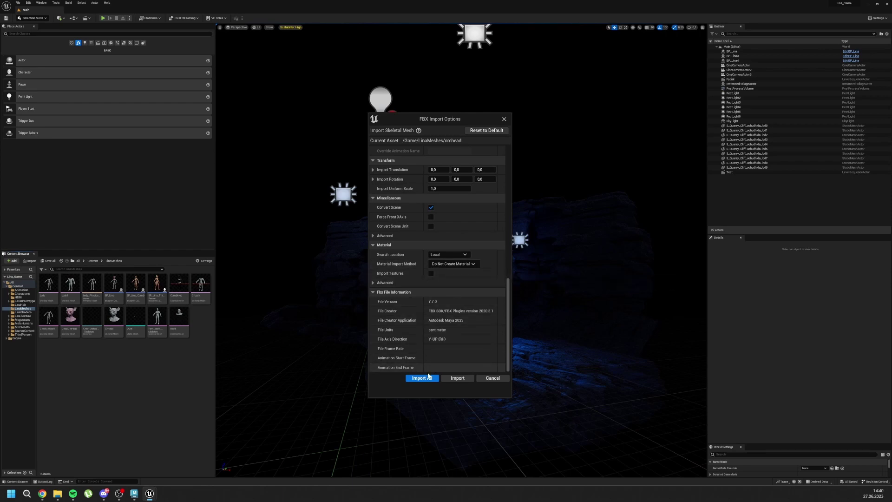
{"action": "left_click", "coordinate": [457, 378]}
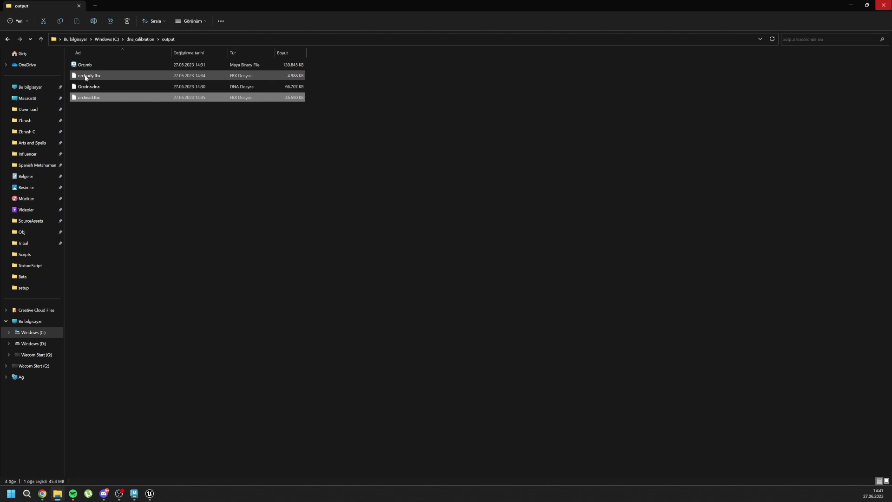
Import orcbody.fbx into the LinaMeshes folder with the metahuman_base_skel skeleton and the m_med_nrw_body_Physics physics asset.
{"action": "left_click_drag", "start_coordinate": [86, 77], "coordinate": [159, 124]}
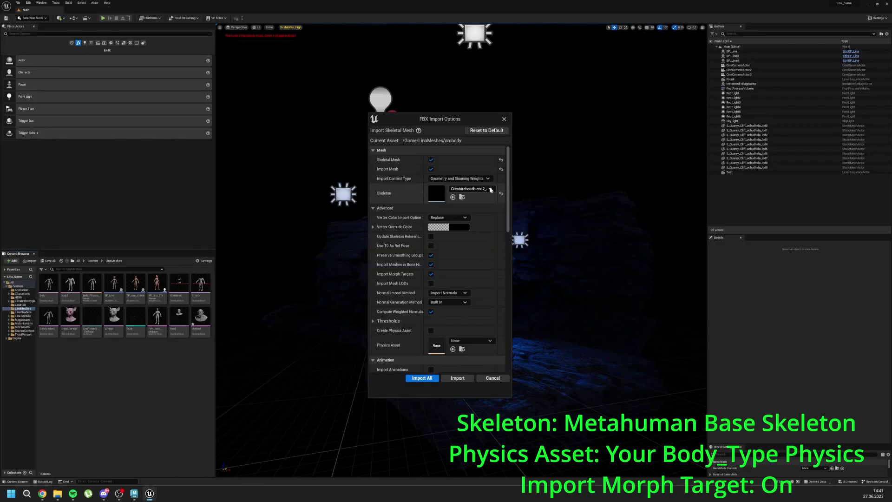
{"action": "left_click", "coordinate": [470, 189]}
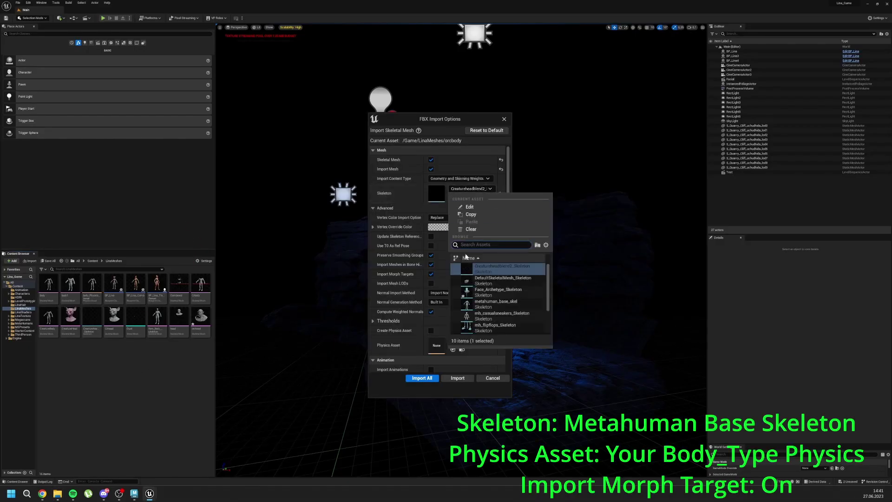
{"action": "left_click", "coordinate": [492, 309]}
{"action": "left_click", "coordinate": [470, 341]}
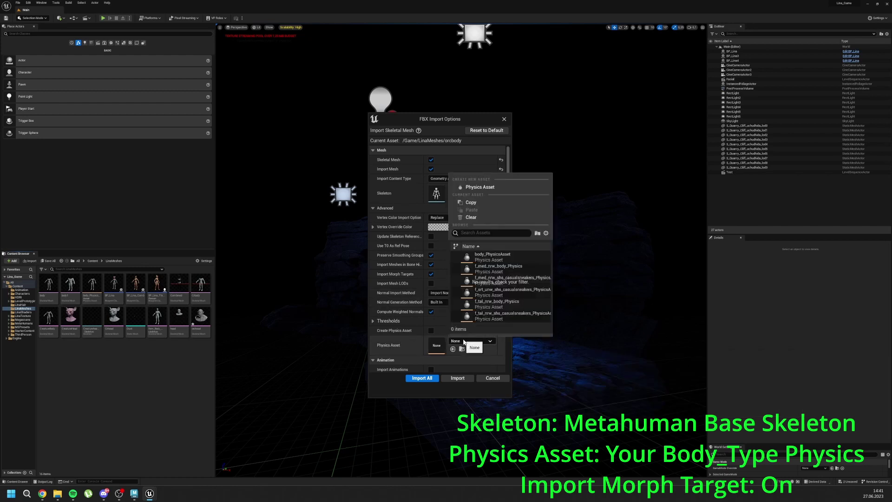
{"action": "scroll", "coordinate": [486, 271], "scroll_direction": "down", "scroll_amount": 3}
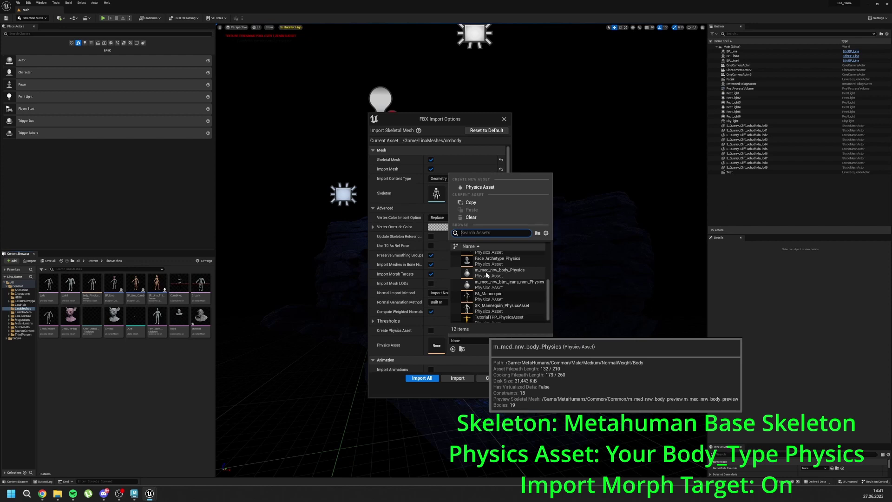
{"action": "left_click", "coordinate": [486, 271]}
{"action": "scroll", "coordinate": [399, 225], "scroll_direction": "down", "scroll_amount": 2}
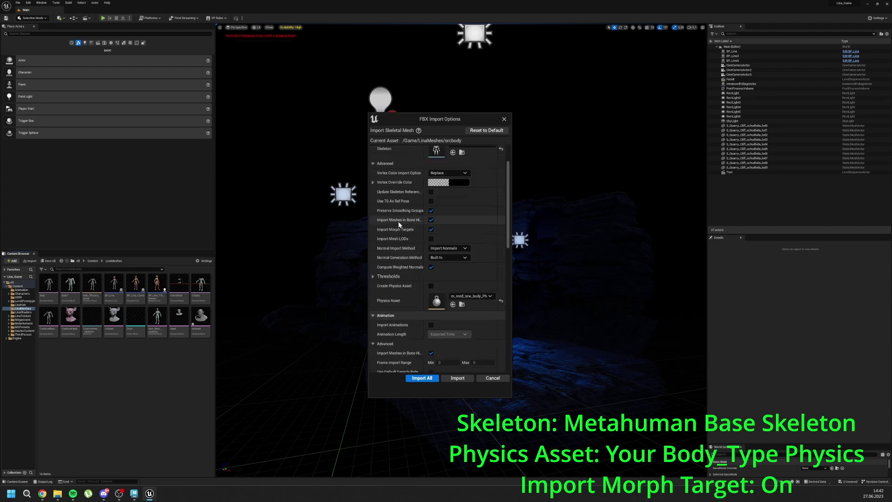
{"action": "scroll", "coordinate": [414, 227], "scroll_direction": "down", "scroll_amount": 10}
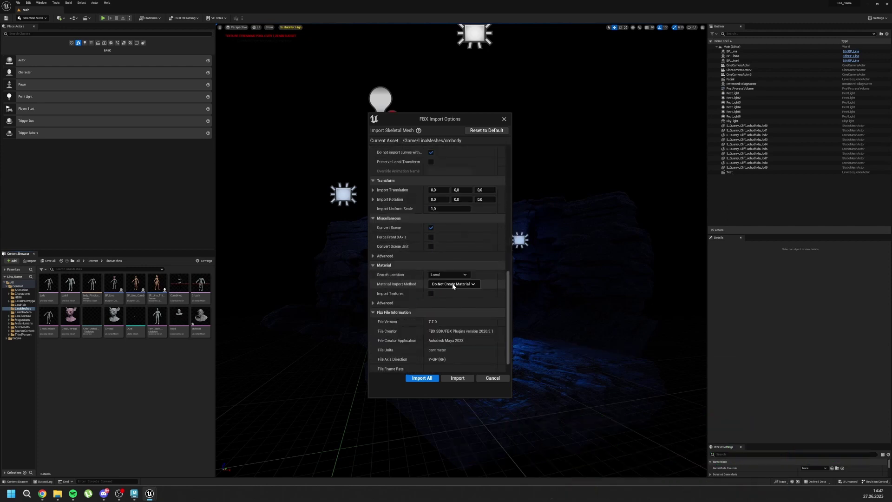
{"action": "scroll", "coordinate": [399, 303], "scroll_direction": "up", "scroll_amount": 10}
{"action": "left_click", "coordinate": [428, 379]}
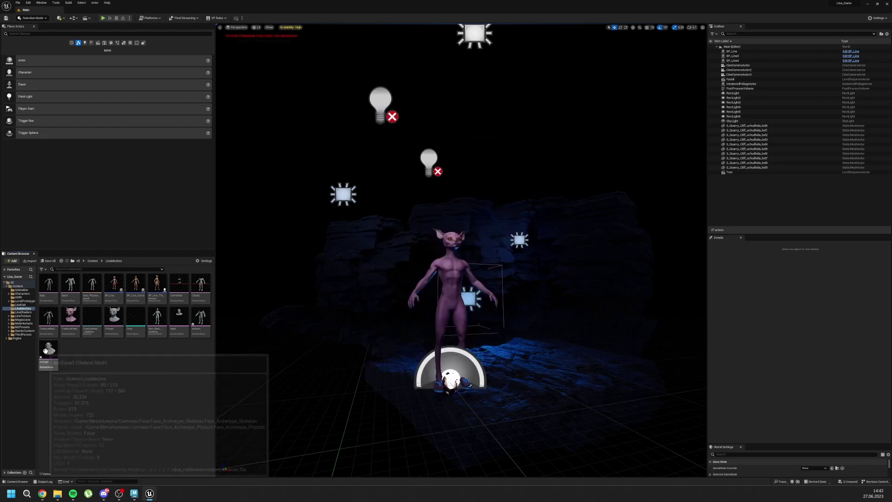
Open the imported orchead skeletal mesh in a maximized editor window and bring up its LOD 0 settings.
{"action": "double_click", "coordinate": [42, 352]}
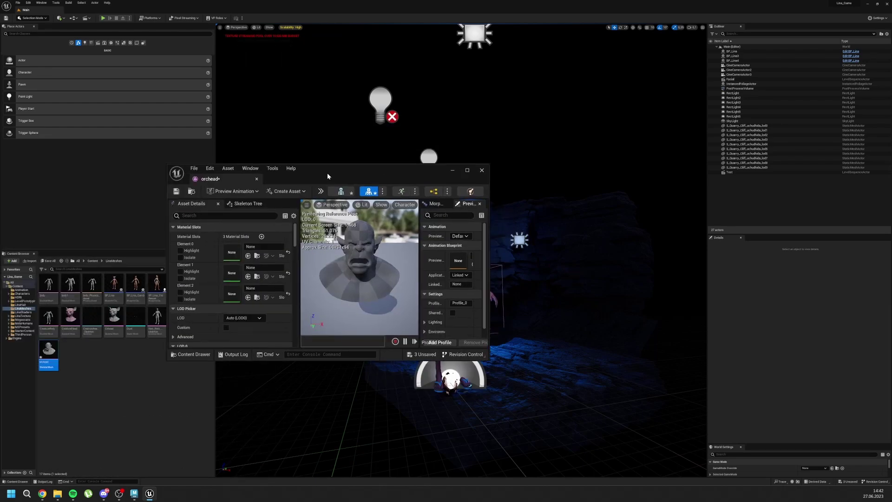
{"action": "double_click", "coordinate": [327, 173]}
{"action": "scroll", "coordinate": [364, 207], "scroll_direction": "down", "scroll_amount": 5}
{"action": "scroll", "coordinate": [11, 115], "scroll_direction": "up", "scroll_amount": 4}
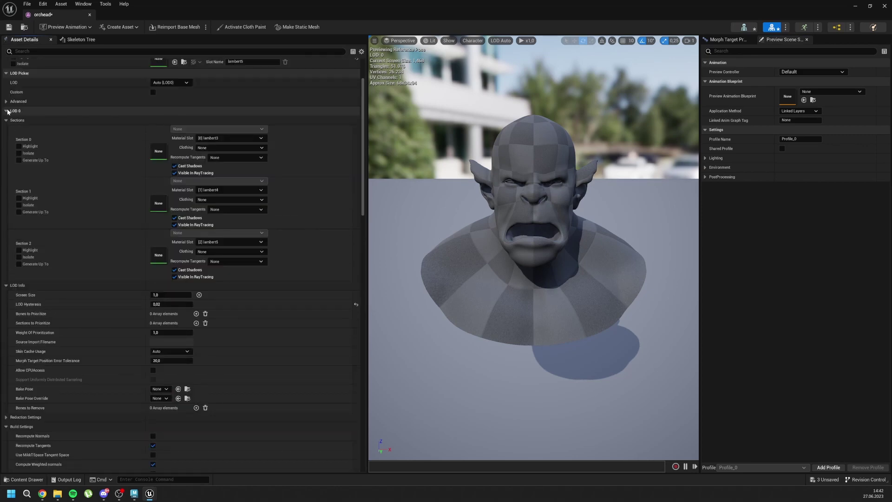
Check which part of the head Section 0 of LOD 0 covers and set its Recompute Tangents to All.
{"action": "left_click", "coordinate": [8, 111]}
{"action": "left_click", "coordinate": [7, 111]}
{"action": "left_click", "coordinate": [19, 147]}
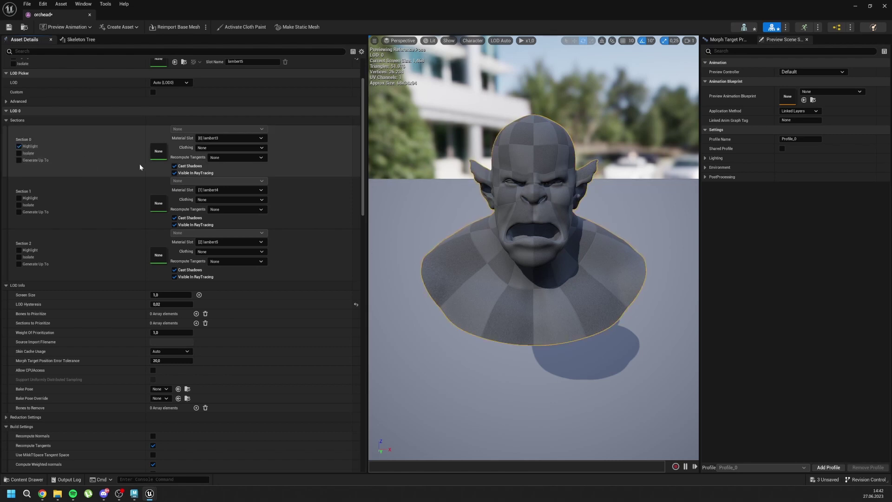
{"action": "left_click", "coordinate": [19, 147]}
{"action": "left_click", "coordinate": [220, 158]}
{"action": "left_click", "coordinate": [230, 170]}
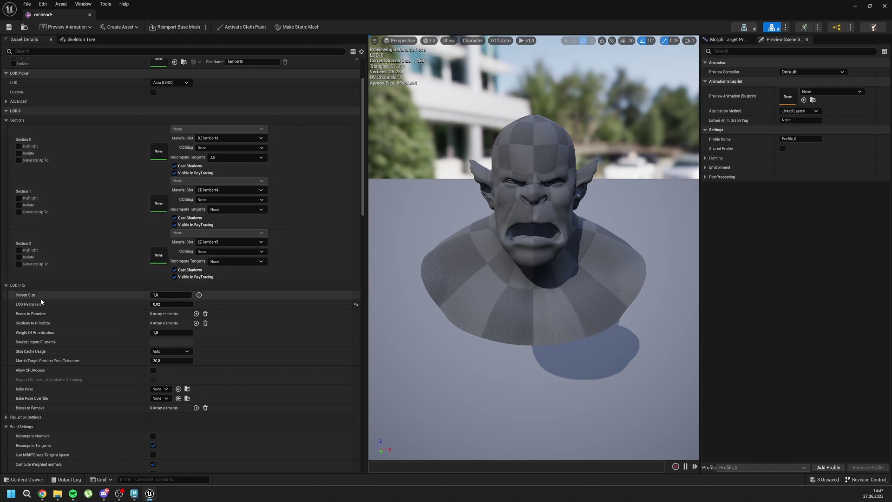
Set the Skin Cache Usage of the head mesh's LOD 0 to Enabled.
{"action": "scroll", "coordinate": [38, 306], "scroll_direction": "down", "scroll_amount": 2}
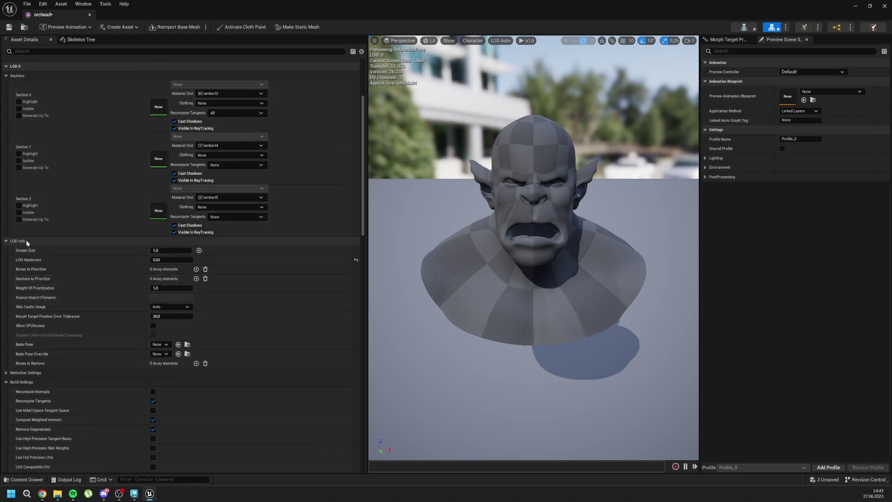
{"action": "left_click", "coordinate": [174, 308]}
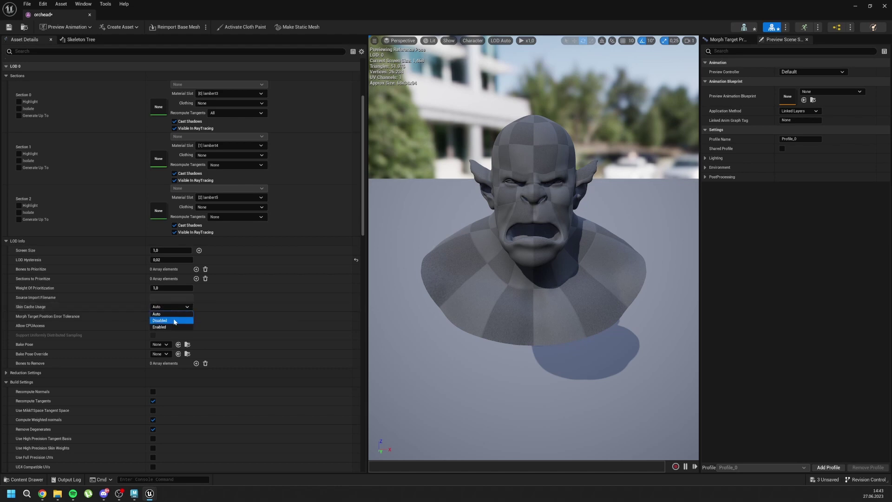
{"action": "left_click", "coordinate": [167, 326]}
Enable Use Full Precision UVs and UE4 Compatible UVs in the LOD 0 build settings and apply the changes.
{"action": "scroll", "coordinate": [28, 307], "scroll_direction": "down", "scroll_amount": 4}
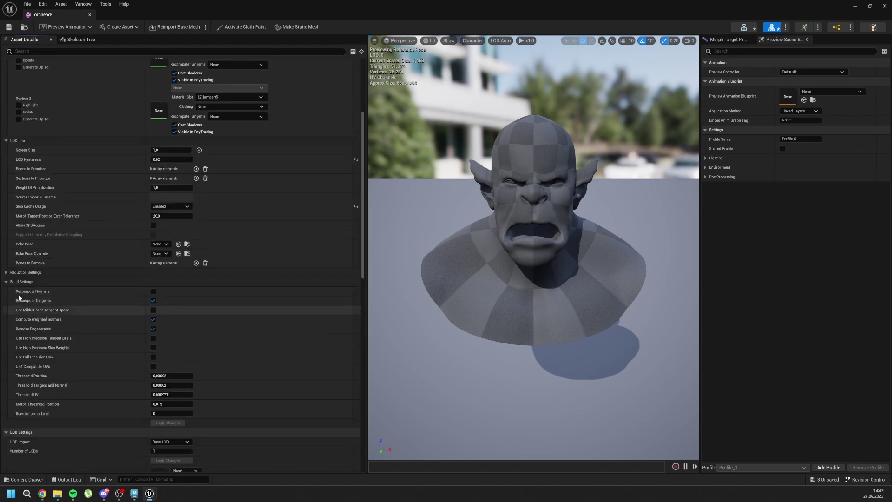
{"action": "scroll", "coordinate": [26, 311], "scroll_direction": "down", "scroll_amount": 1}
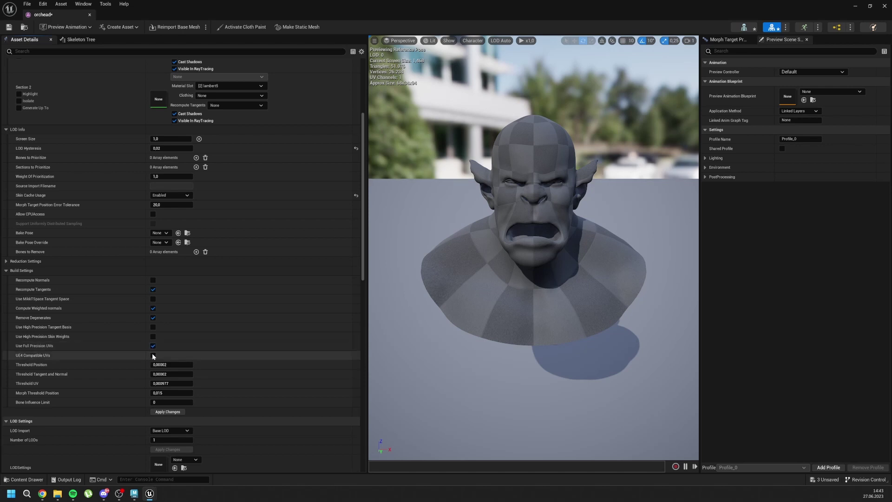
{"action": "left_click", "coordinate": [153, 356]}
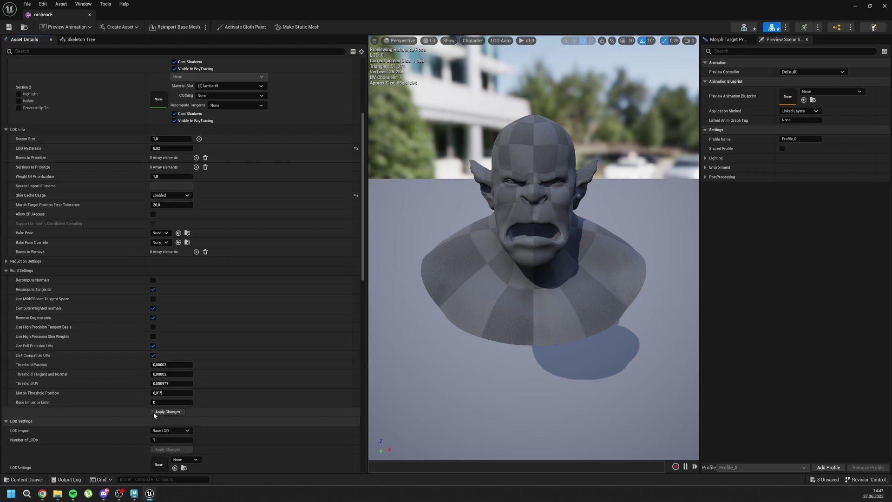
{"action": "left_click", "coordinate": [161, 413]}
Assign MetaHuman_ControlRig as the head mesh's Default Animating Rig.
{"action": "scroll", "coordinate": [99, 397], "scroll_direction": "down", "scroll_amount": 15}
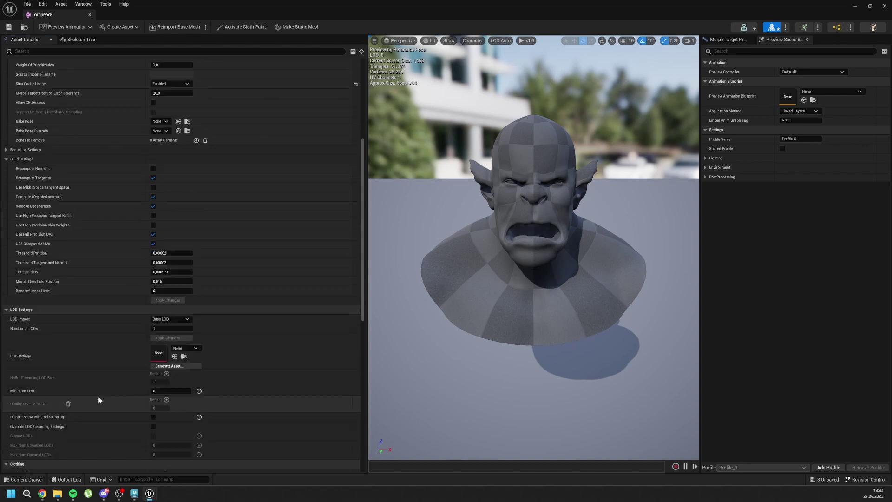
{"action": "scroll", "coordinate": [99, 400], "scroll_direction": "down", "scroll_amount": 8}
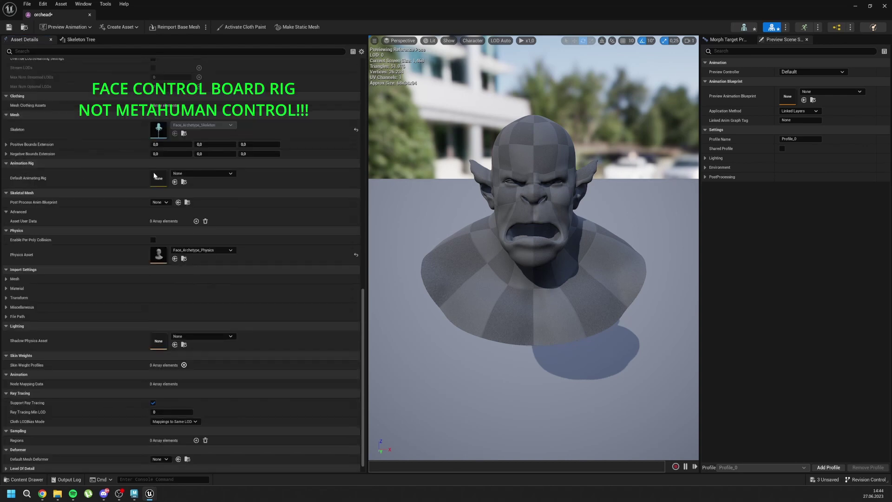
{"action": "left_click", "coordinate": [203, 173]}
{"action": "left_click", "coordinate": [219, 308]}
Assign Face_PostProcess_AnimBP as the head mesh's Post Process Anim Blueprint and save the asset.
{"action": "left_click", "coordinate": [161, 203]}
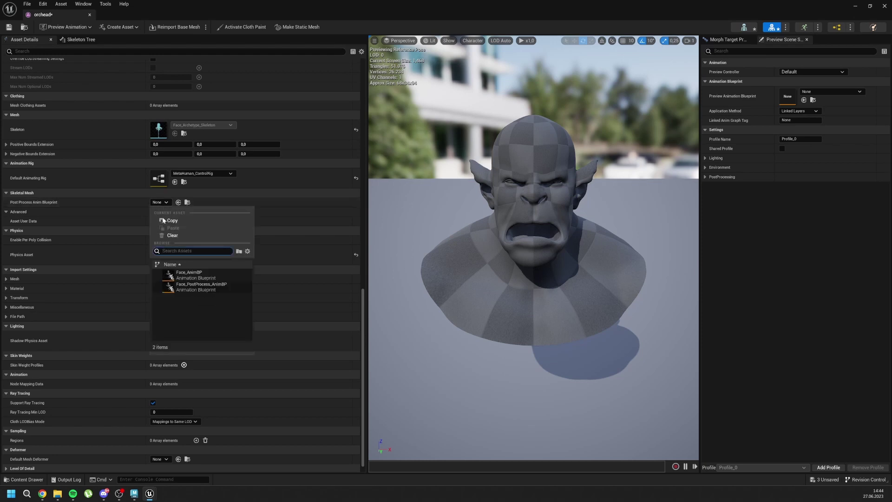
{"action": "left_click", "coordinate": [191, 288]}
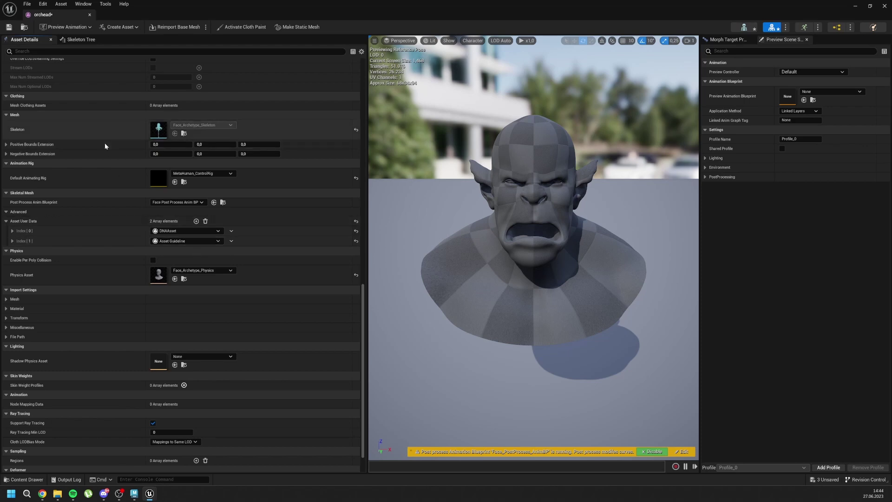
{"action": "left_click", "coordinate": [8, 27]}
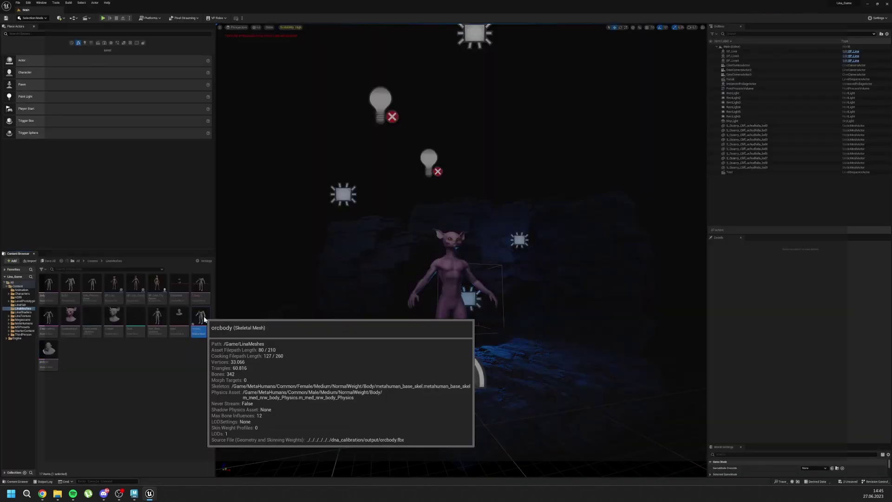
Open the orcbody skeletal mesh and assign MetaHuman_ControlRig as its Default Animating Rig.
{"action": "double_click", "coordinate": [203, 315]}
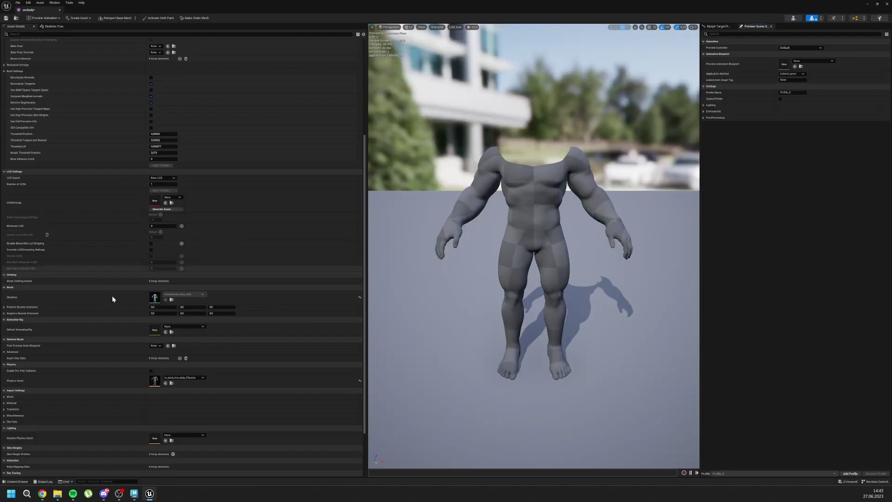
{"action": "scroll", "coordinate": [105, 310], "scroll_direction": "down", "scroll_amount": 3}
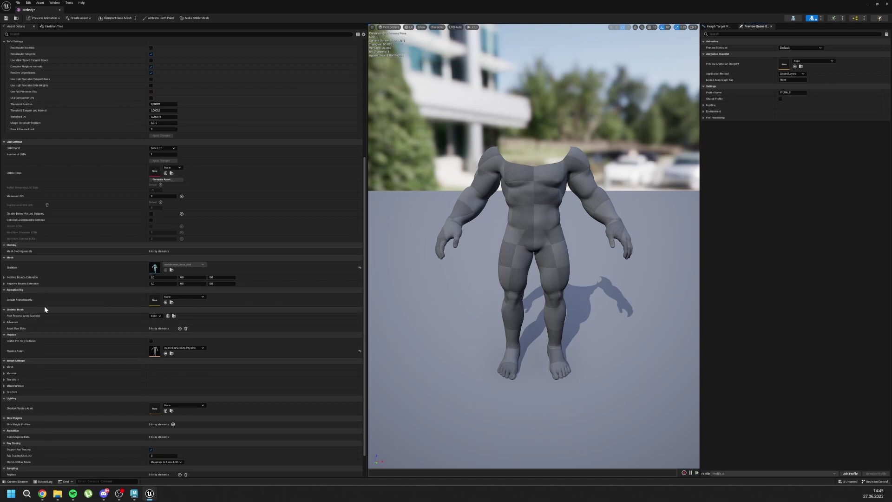
{"action": "left_click", "coordinate": [179, 297]}
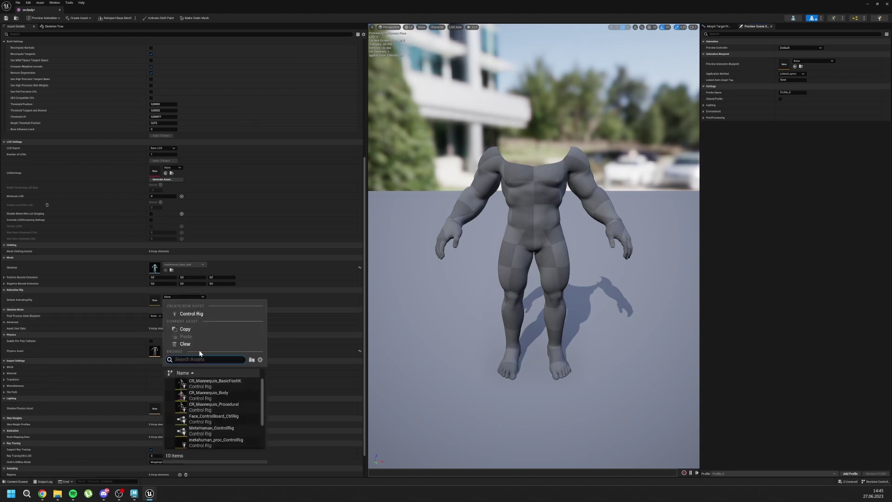
{"action": "left_click", "coordinate": [208, 428]}
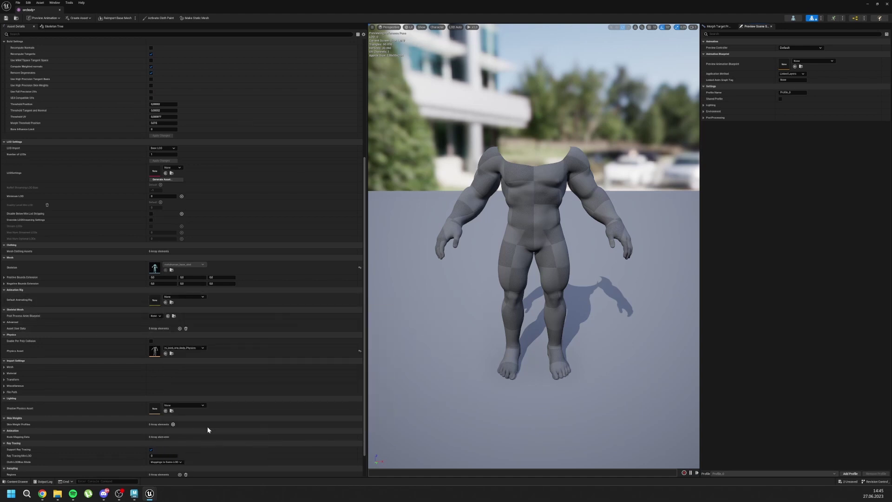
Set the body mesh's Post Process Anim Blueprint to m_med_nrw_animbp, then save and close the asset.
{"action": "left_click", "coordinate": [158, 317]}
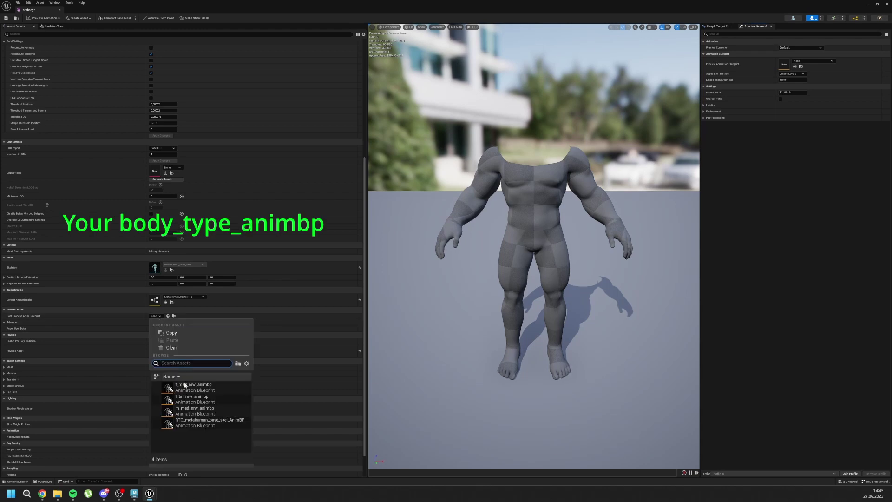
{"action": "left_click", "coordinate": [182, 410]}
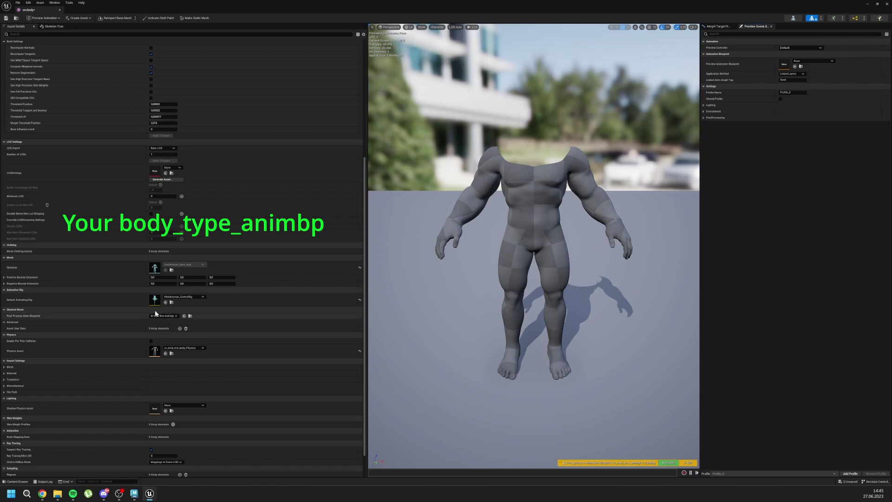
{"action": "left_click", "coordinate": [6, 18]}
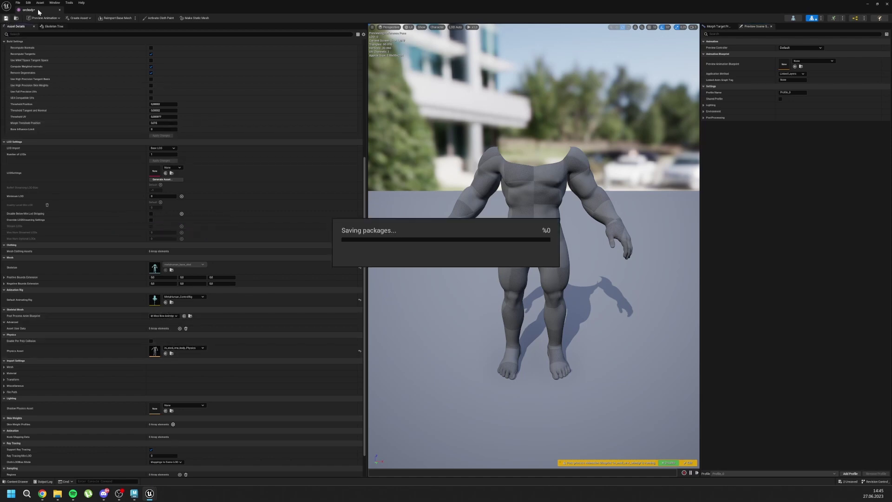
{"action": "left_click", "coordinate": [60, 9]}
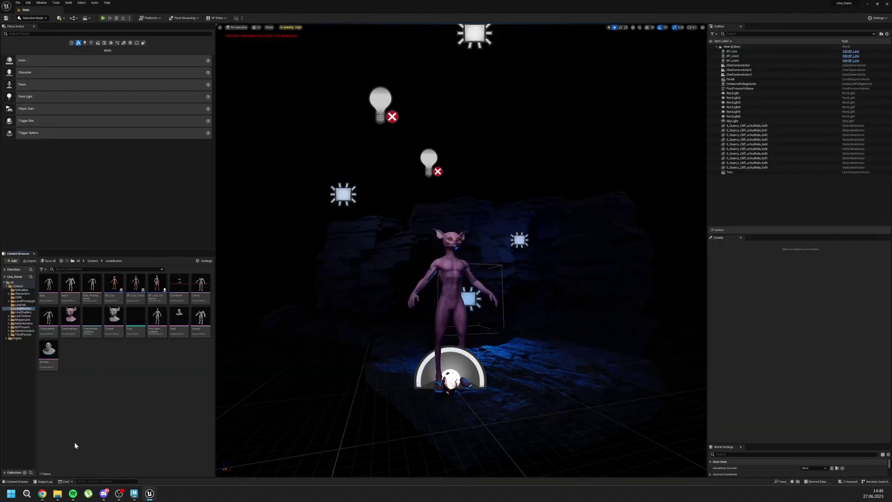
Import Orcdna.dna from the dna_calibration output folder into LinaMeshes with orchead as its skeletal mesh.
{"action": "left_click", "coordinate": [57, 494]}
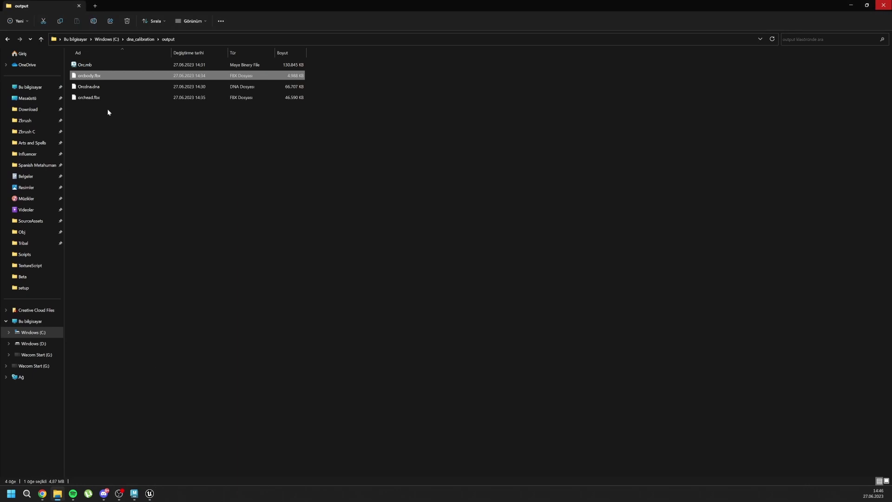
{"action": "left_click_drag", "start_coordinate": [89, 86], "coordinate": [88, 88]}
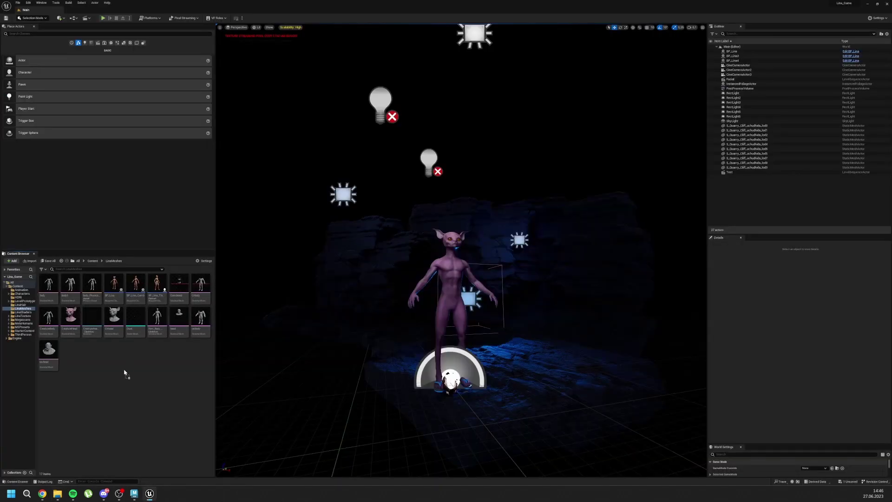
{"action": "left_click_drag", "start_coordinate": [125, 374], "coordinate": [126, 374]}
{"action": "left_click", "coordinate": [467, 161]}
{"action": "type", "text": "o"}
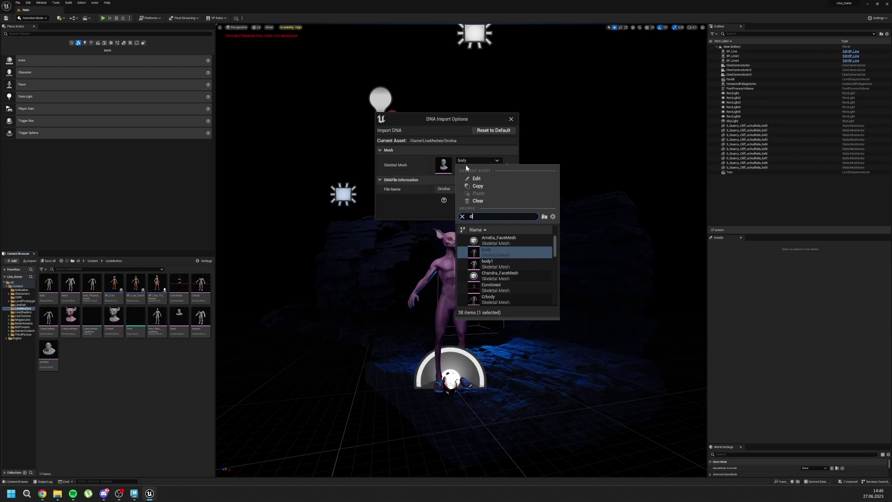
{"action": "type", "text": "rc"}
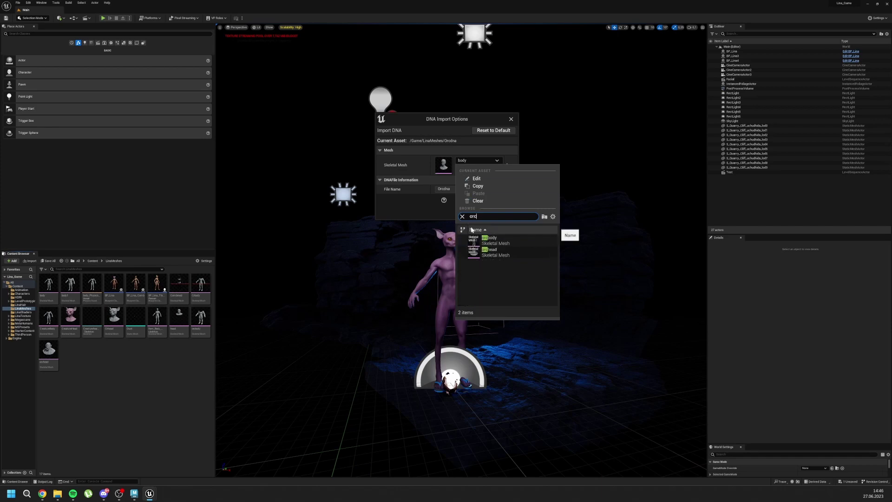
{"action": "left_click", "coordinate": [491, 251]}
{"action": "left_click", "coordinate": [476, 200]}
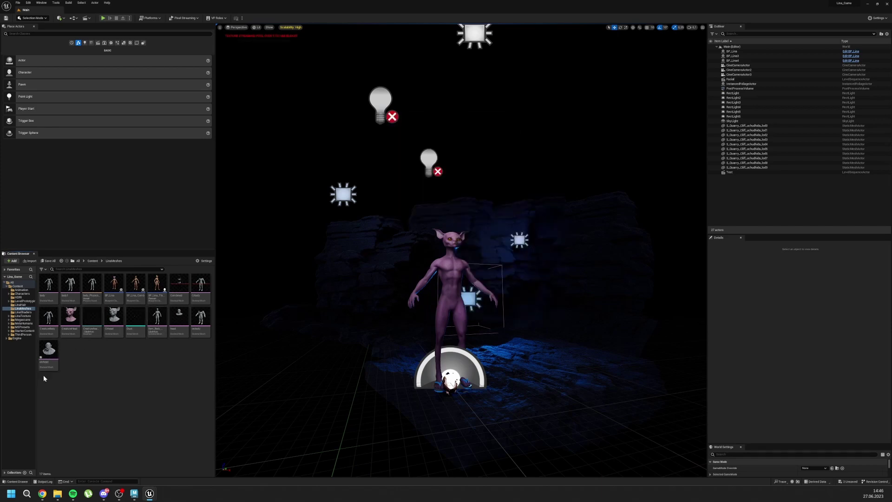
Preview the mh_arkit_mapping_anim animation on the orchead mesh to check its facial deformation, then close both assets.
{"action": "double_click", "coordinate": [47, 353]}
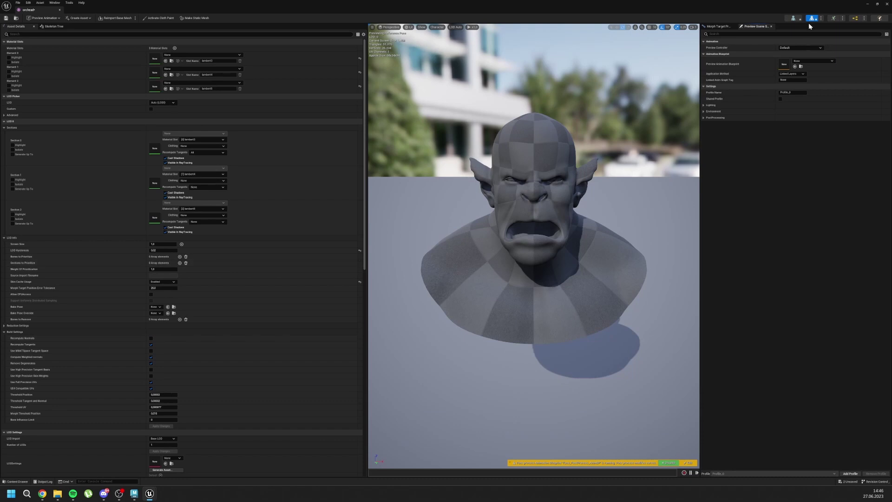
{"action": "left_click", "coordinate": [835, 18]}
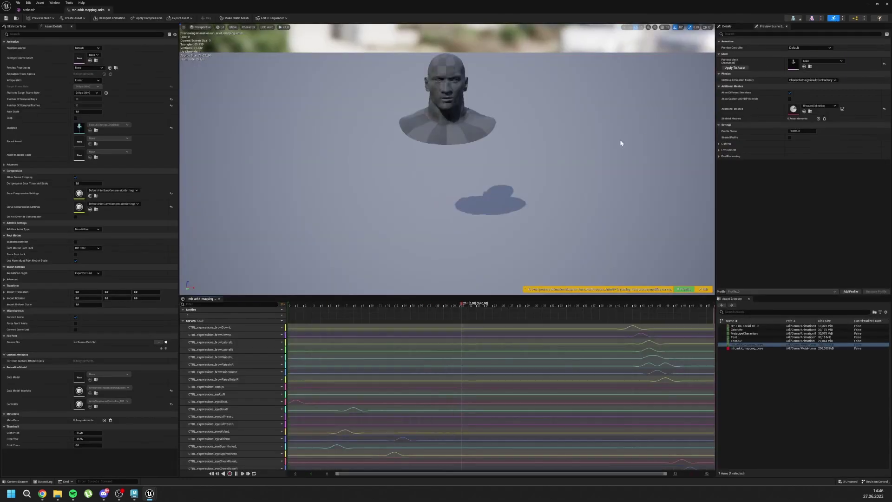
{"action": "left_click", "coordinate": [823, 61]}
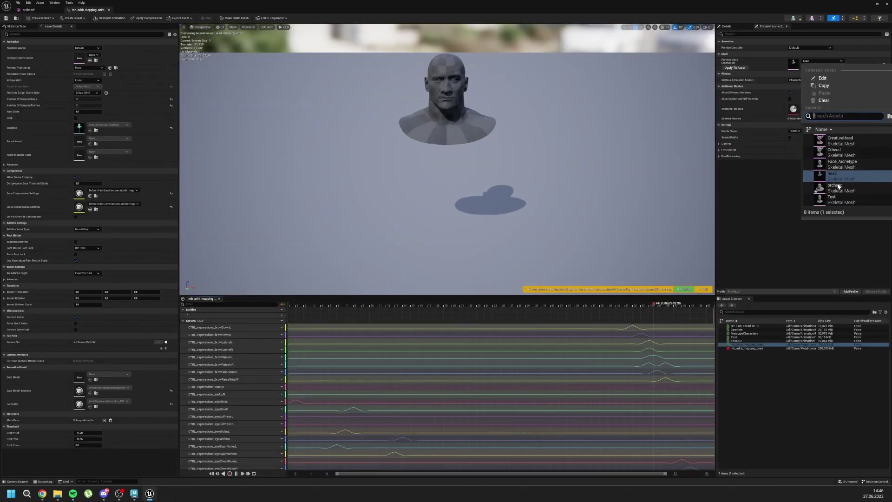
{"action": "left_click", "coordinate": [835, 175]}
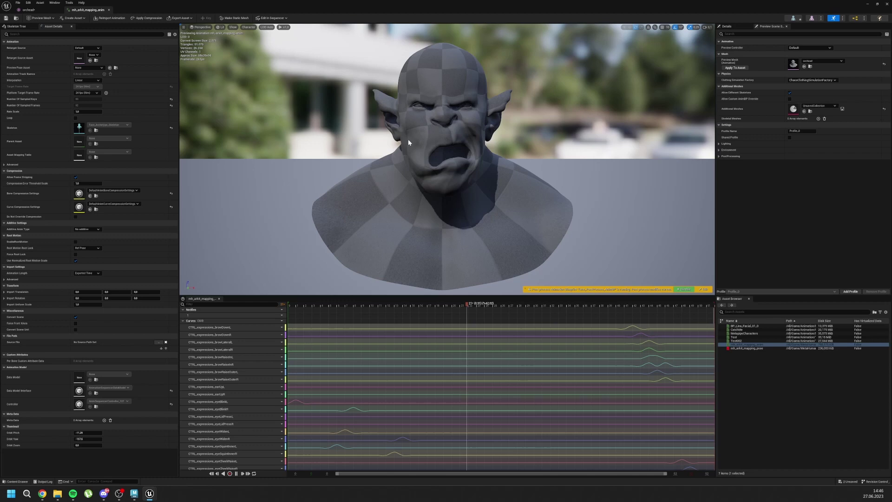
{"action": "left_click", "coordinate": [110, 11]}
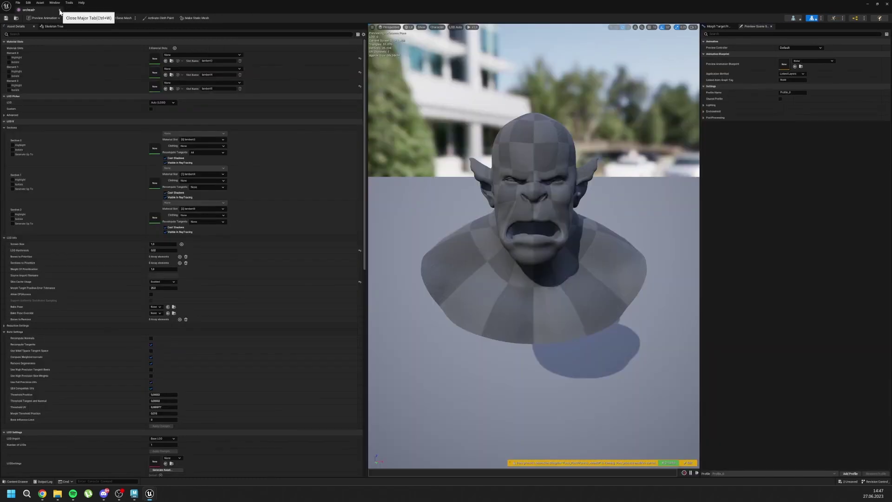
{"action": "left_click", "coordinate": [60, 10]}
Hide the other two BP_Lina actors, keep the first one visible, and switch the level viewport to game view.
{"action": "right_click_drag", "start_coordinate": [462, 251], "coordinate": [464, 279]}
{"action": "left_click", "coordinate": [711, 51]}
{"action": "left_click", "coordinate": [711, 56]}
{"action": "left_click", "coordinate": [711, 61]}
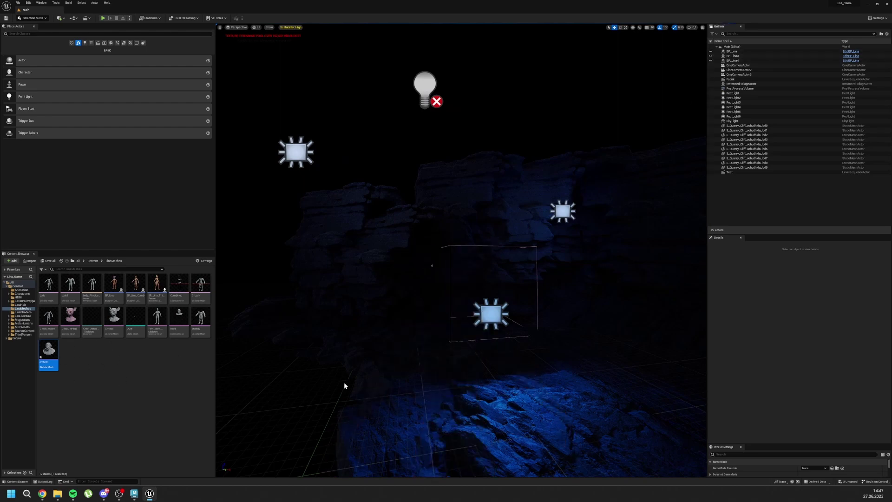
{"action": "key", "text": "g"}
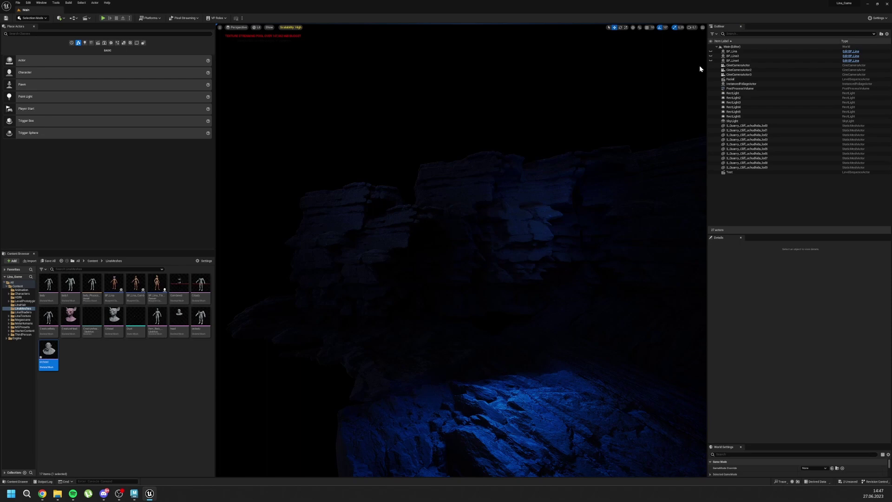
{"action": "left_click", "coordinate": [710, 52]}
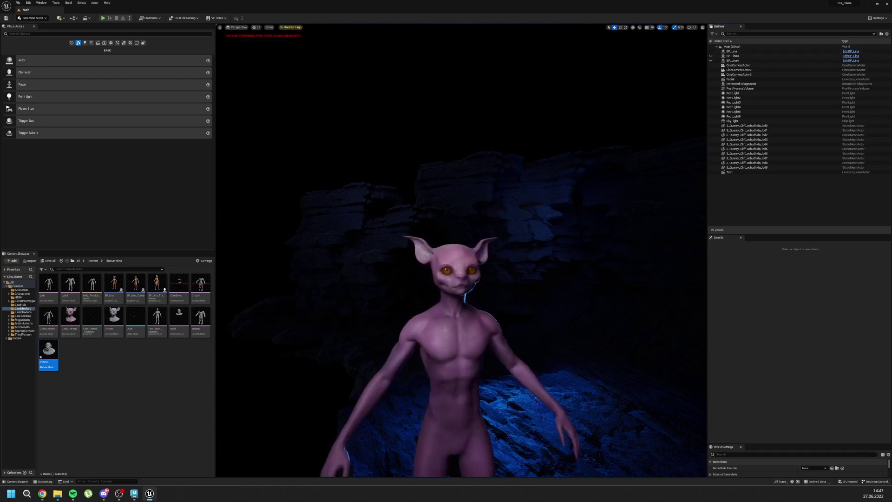
{"action": "left_click_drag", "start_coordinate": [449, 312], "coordinate": [450, 251]}
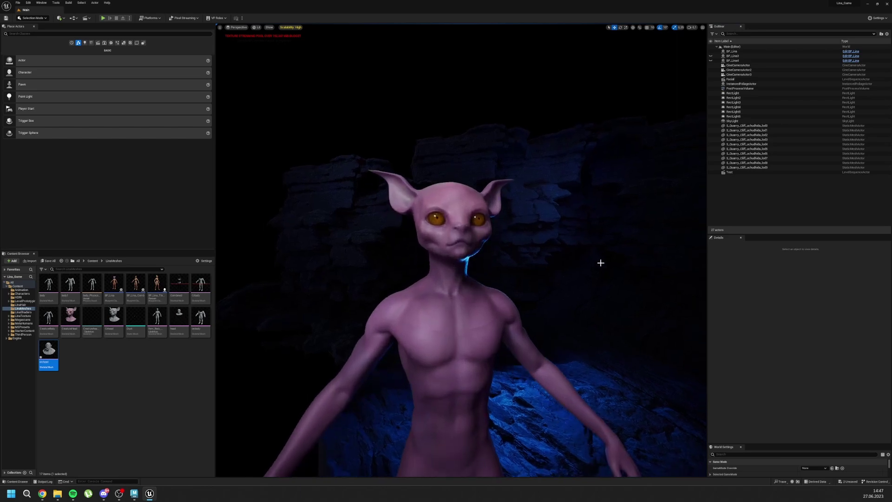
Set the skeletal mesh of the visible BP_Lina actor's Face component to orchead.
{"action": "left_click", "coordinate": [469, 316]}
{"action": "left_click", "coordinate": [730, 270]}
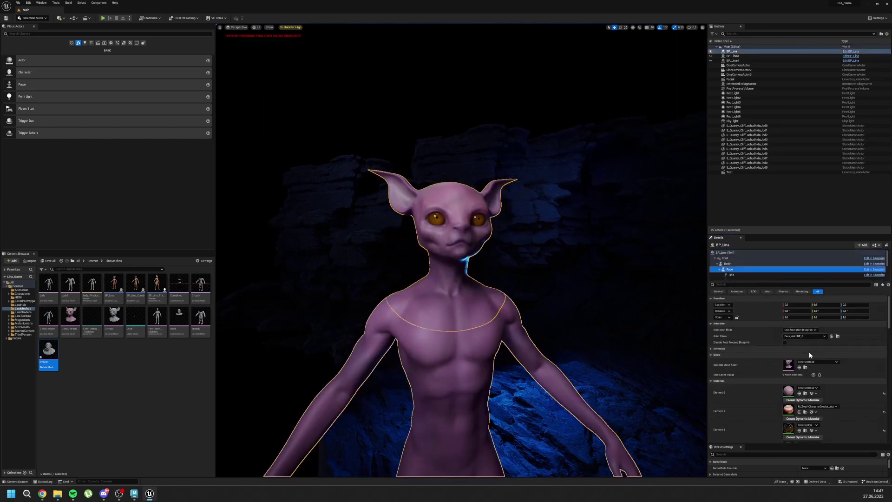
{"action": "left_click", "coordinate": [815, 361]}
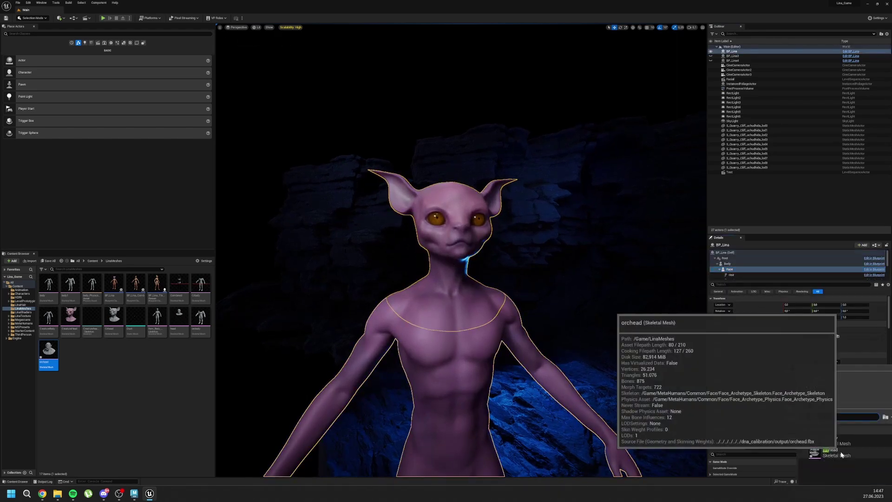
{"action": "left_click", "coordinate": [841, 453]}
Set the skeletal mesh of BP_Lina's Body component to orcbody and inspect the assembled character.
{"action": "left_click", "coordinate": [728, 263]}
{"action": "left_click", "coordinate": [814, 356]}
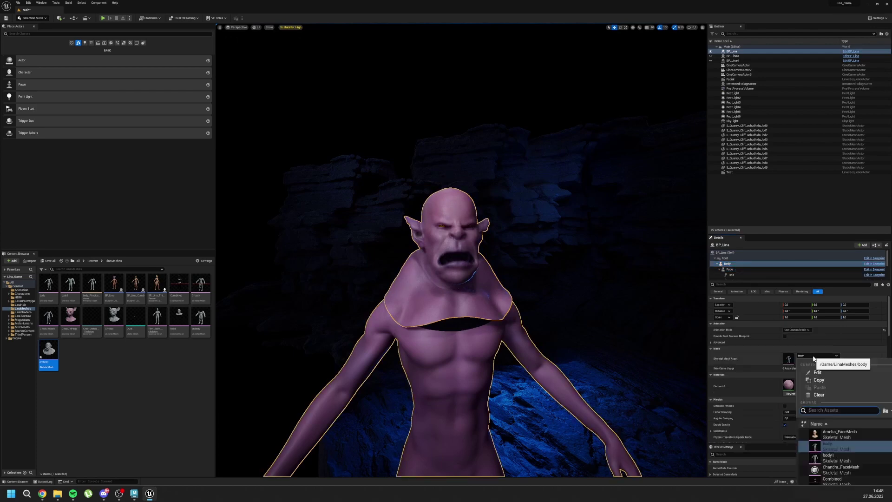
{"action": "type", "text": "or"}
{"action": "left_click", "coordinate": [836, 436]}
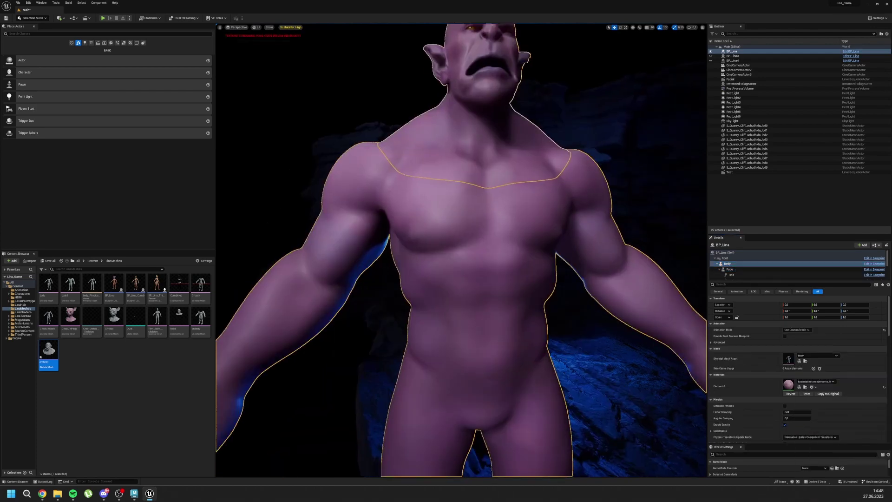
{"action": "right_click_drag", "start_coordinate": [460, 260], "coordinate": [479, 227]}
{"action": "left_click", "coordinate": [269, 313]}
{"action": "right_click_drag", "start_coordinate": [423, 312], "coordinate": [446, 300]}
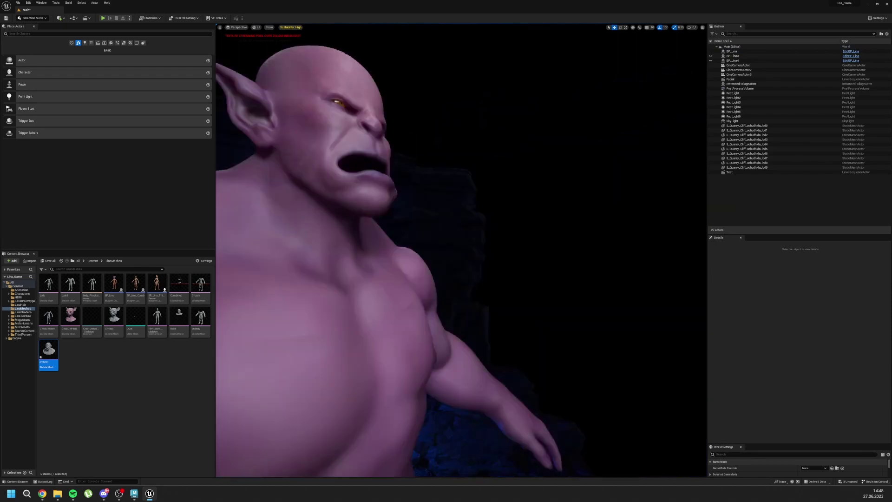
{"action": "right_click_drag", "start_coordinate": [466, 305], "coordinate": [456, 300]}
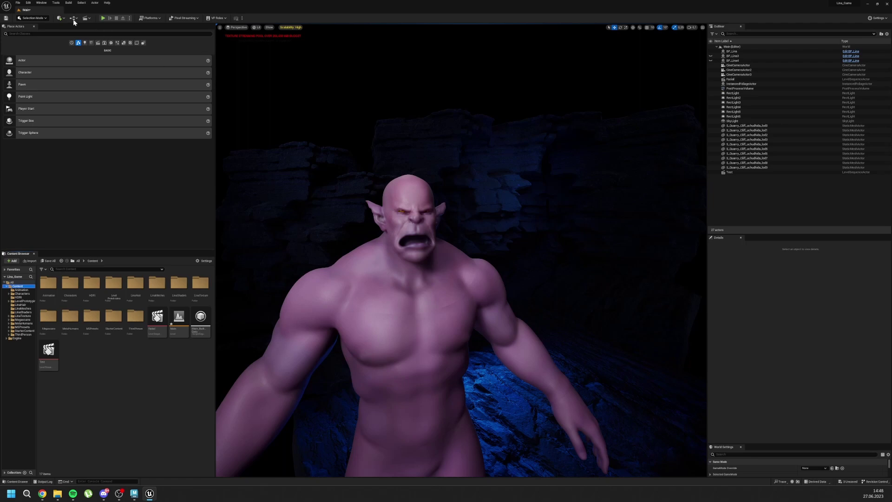
Create a level sequence named Test2 in the Content folder and add the BP_Lina actor to it.
{"action": "left_click", "coordinate": [86, 19]}
{"action": "left_click", "coordinate": [97, 33]}
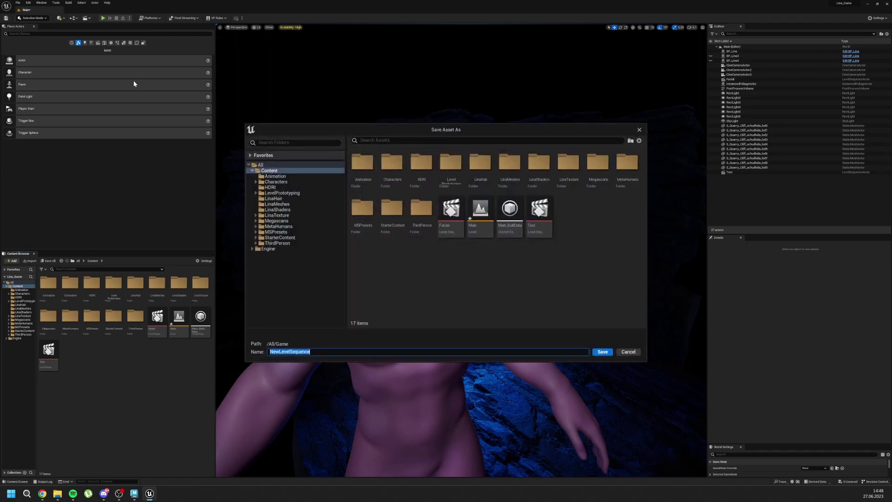
{"action": "type", "text": "Test2"}
{"action": "key", "text": "Return"}
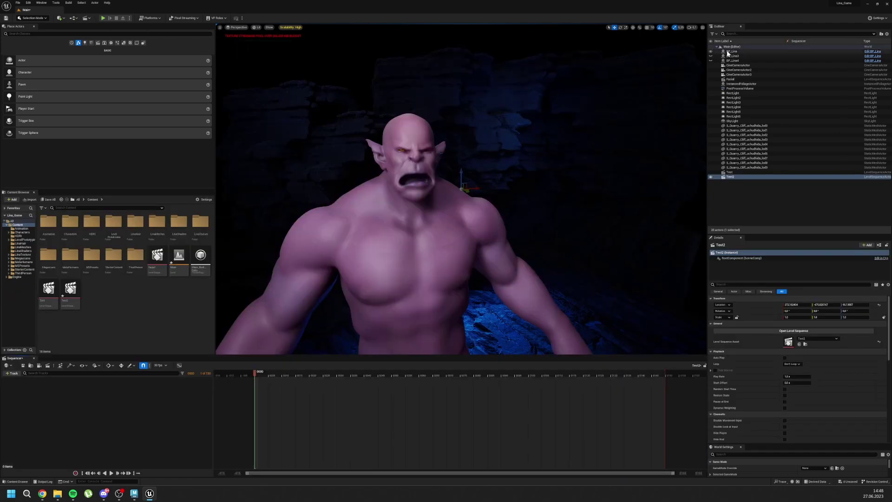
{"action": "left_click", "coordinate": [427, 216]}
{"action": "left_click_drag", "start_coordinate": [427, 217], "coordinate": [87, 394]}
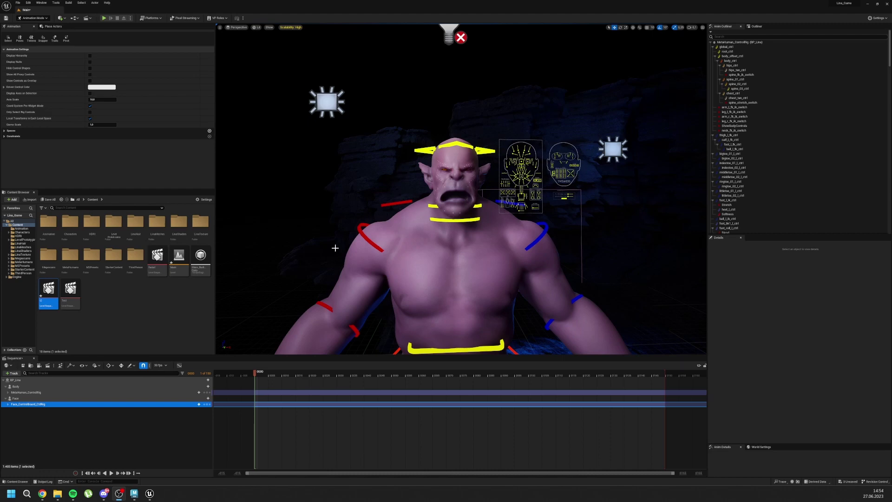
Try moving the CTRL_C_jaw control on the face control board and undo the change.
{"action": "mouse_move", "coordinate": [439, 216]}
{"action": "right_mouse_down"}
{"action": "mouse_move", "coordinate": [414, 215]}
{"action": "mouse_move", "coordinate": [437, 214]}
{"action": "right_mouse_up"}
{"action": "left_click", "coordinate": [539, 187]}
{"action": "mouse_move", "coordinate": [544, 183]}
{"action": "left_mouse_down"}
{"action": "mouse_move", "coordinate": [557, 184]}
{"action": "mouse_move", "coordinate": [521, 187]}
{"action": "mouse_move", "coordinate": [563, 169]}
{"action": "mouse_move", "coordinate": [537, 198]}
{"action": "left_mouse_up"}
{"action": "key", "text": "ctrl+z"}
{"action": "key", "text": "ctrl+z"}
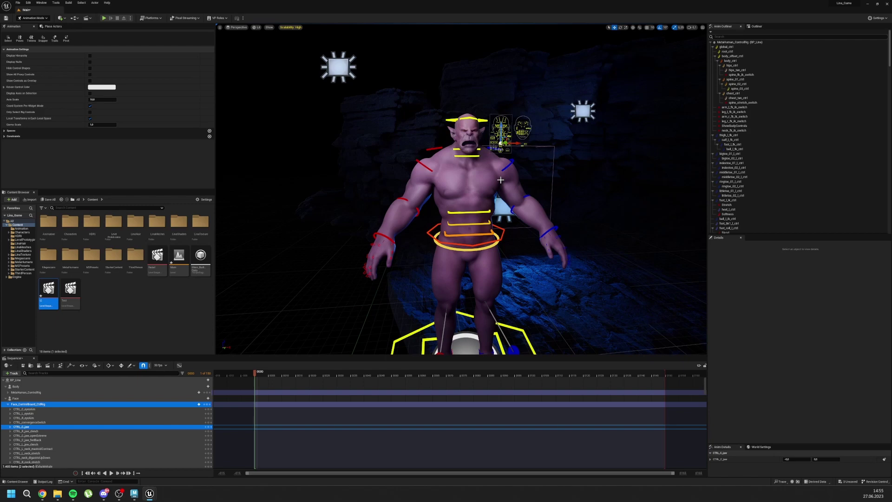
Try the MI_BodySynthesized material on the Body component of the visible BP_Lina actor and inspect the body, arms and legs.
{"action": "left_click", "coordinate": [756, 26]}
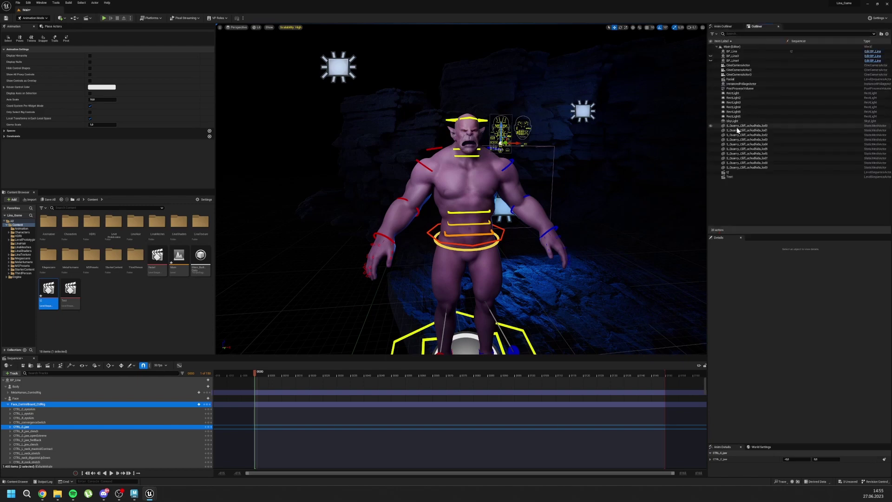
{"action": "left_click", "coordinate": [650, 189]}
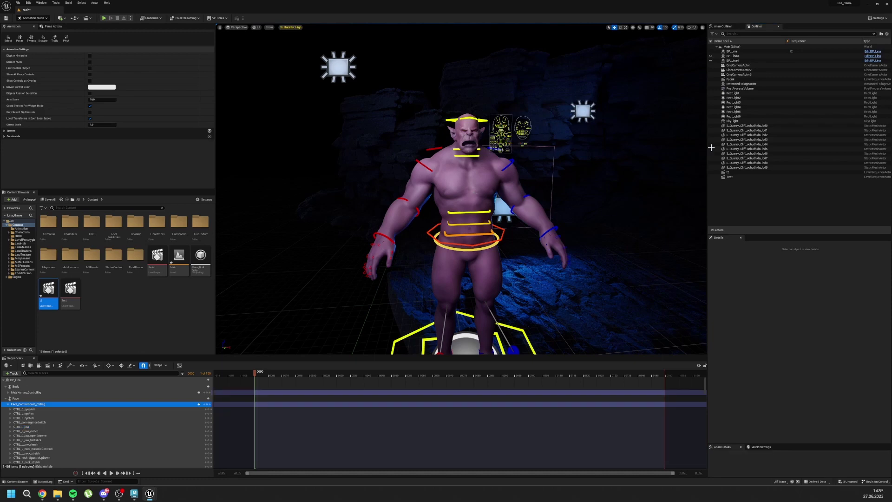
{"action": "left_click", "coordinate": [734, 52]}
{"action": "left_click", "coordinate": [815, 382]}
{"action": "type", "text": "M"}
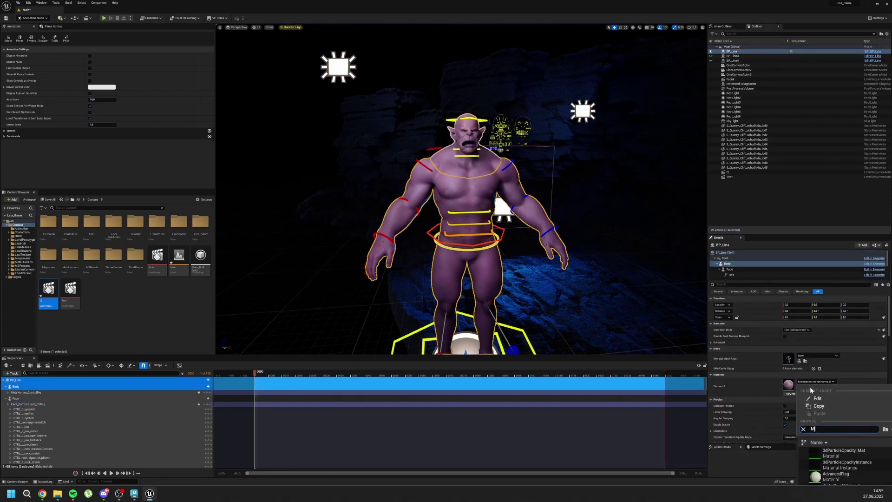
{"action": "type", "text": "i"}
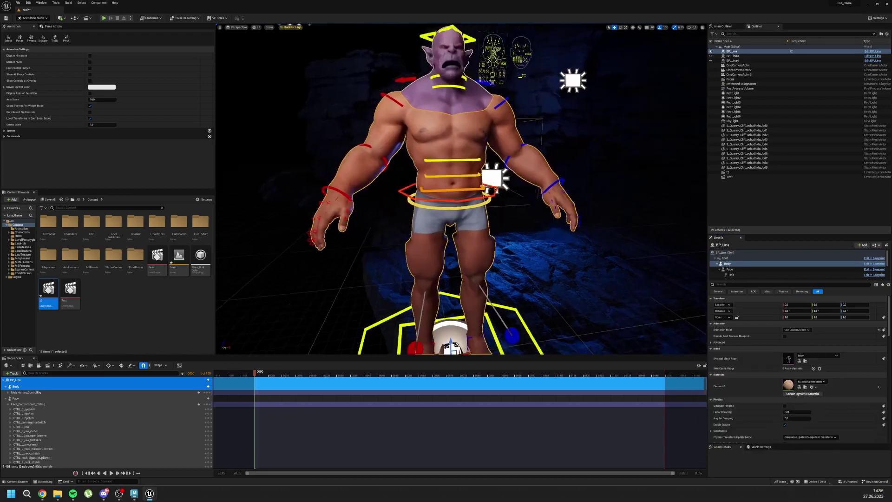
{"action": "mouse_move", "coordinate": [421, 248]}
{"action": "right_mouse_down"}
{"action": "mouse_move", "coordinate": [410, 248]}
{"action": "mouse_move", "coordinate": [422, 249]}
{"action": "right_mouse_up"}
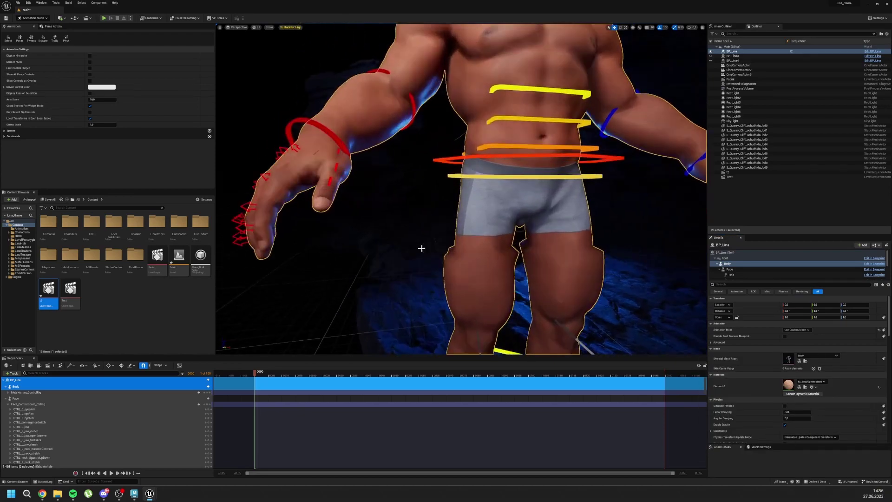
{"action": "scroll", "coordinate": [422, 248], "scroll_direction": "down", "scroll_amount": 6}
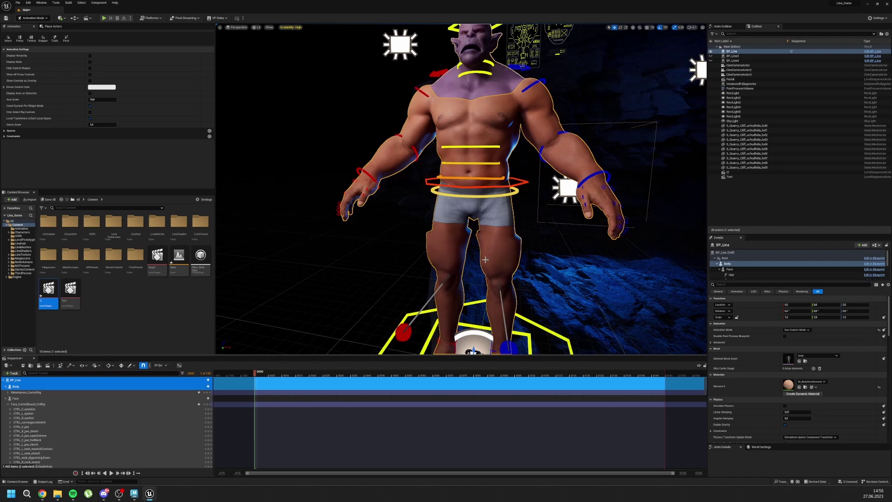
Clear the material from BP_Lina's Body component and inspect the head and shoulders up close.
{"action": "left_click_drag", "start_coordinate": [435, 204], "coordinate": [435, 203], "text": "alt"}
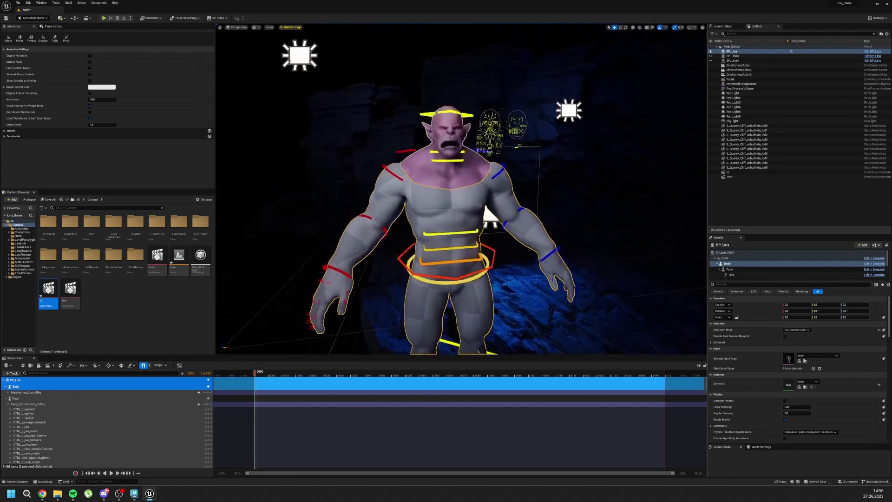
{"action": "right_click_drag", "start_coordinate": [419, 184], "coordinate": [460, 184], "text": "alt"}
{"action": "middle_click_drag", "start_coordinate": [419, 184], "coordinate": [416, 237], "text": "alt"}
{"action": "scroll", "coordinate": [485, 129], "scroll_direction": "up", "scroll_amount": 3}
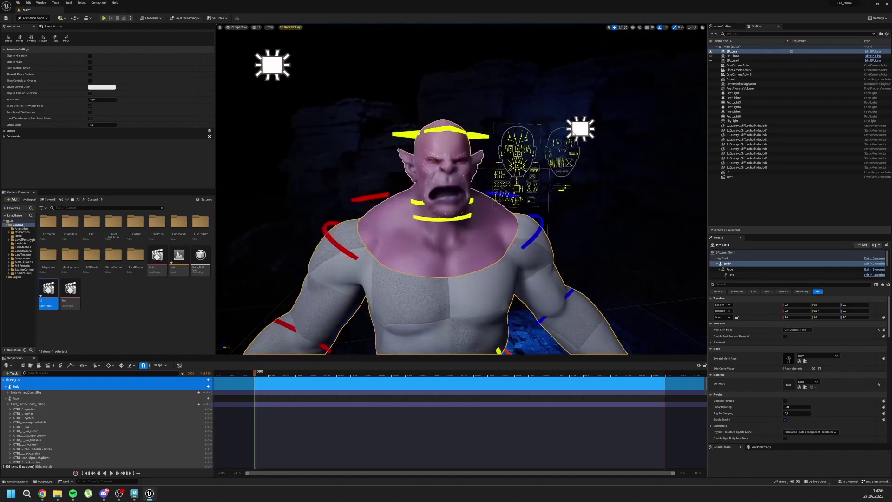